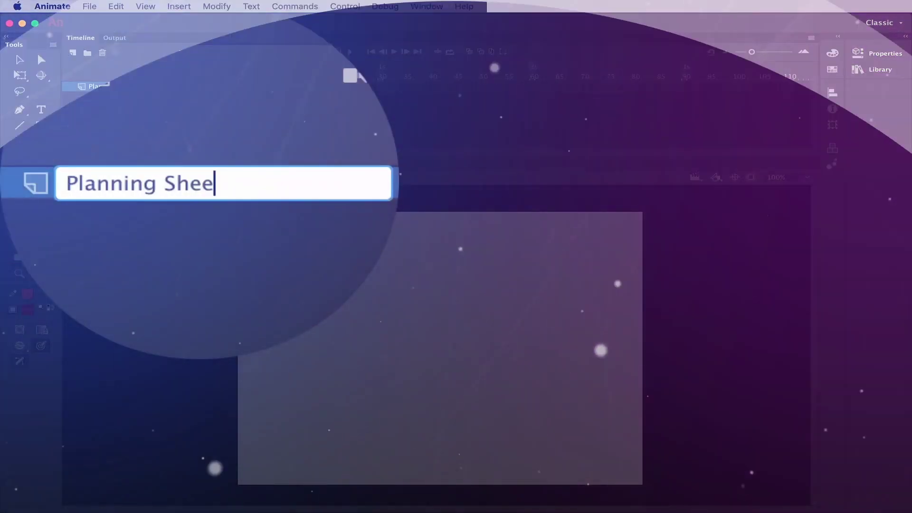
Step: Name the layer holding the planning drawing "Planning Sheet"
type("t")
key("Return")
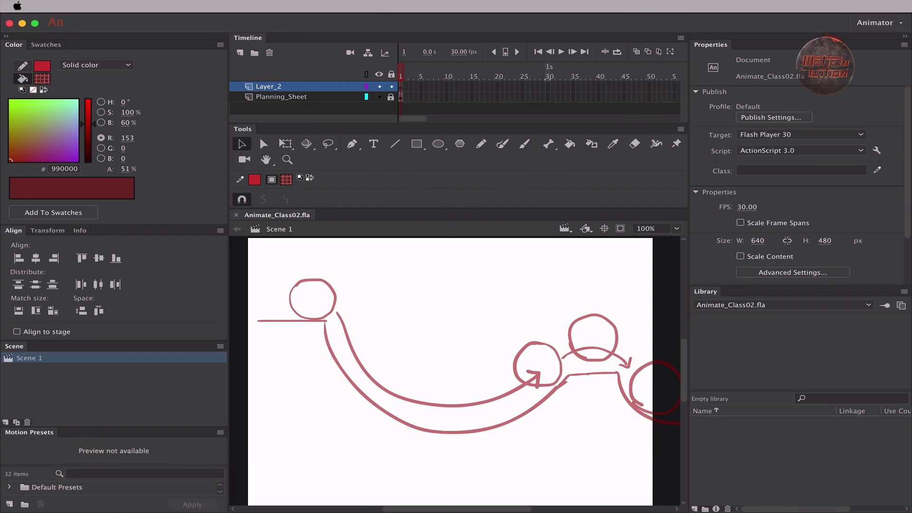
Step: Switch to the Classic workspace and reset it to its original layout
left_click(872, 28)
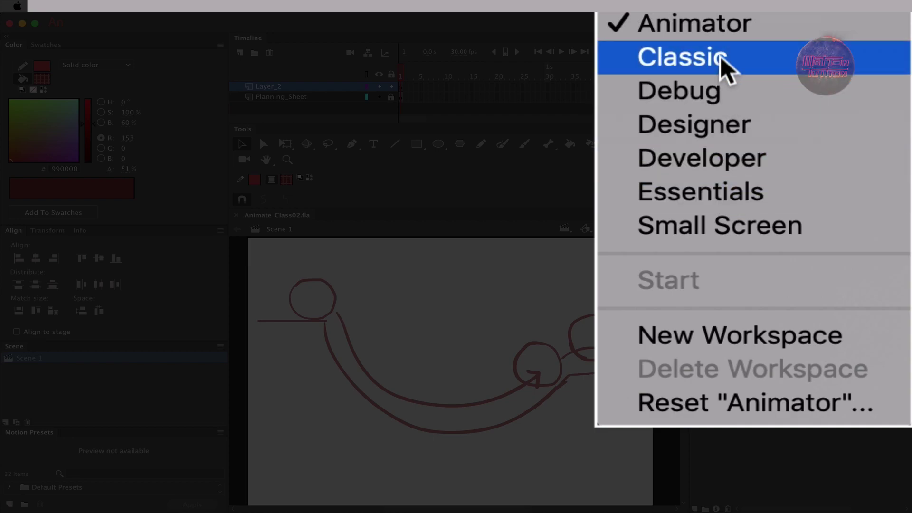
left_click(846, 36)
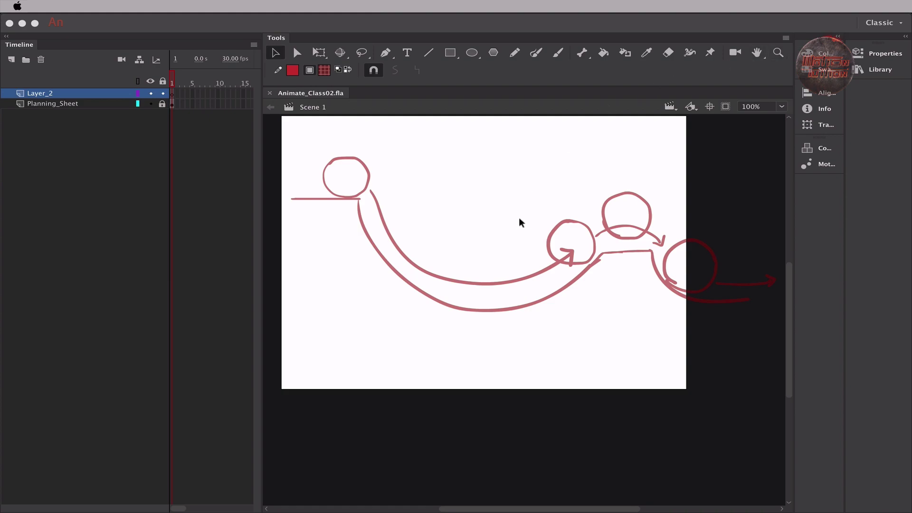
left_click_drag(521, 208, 555, 250)
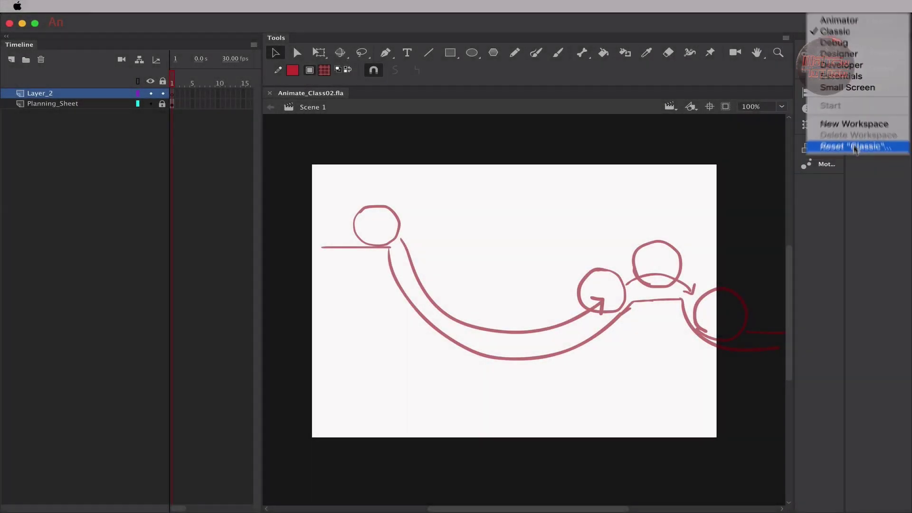
left_click(786, 311)
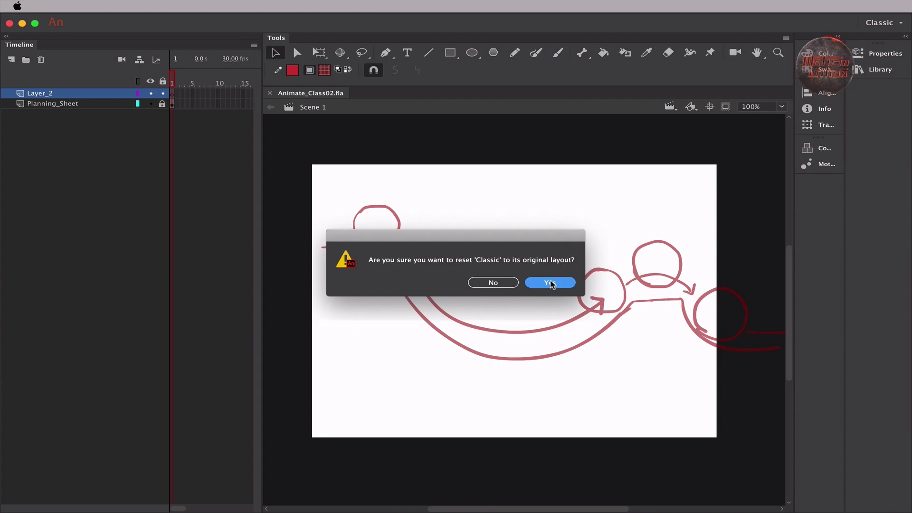
left_click(550, 285)
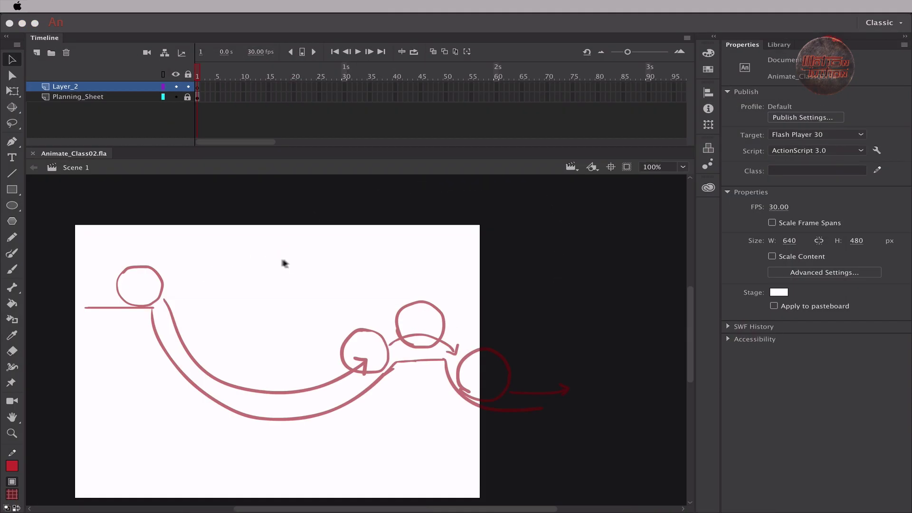
Step: Rearrange the workspace with a two-column tool strip and an enlarged timeline docked below the stage
mouse_move(346, 256)
left_mouse_down()
mouse_move(429, 213)
mouse_move(450, 224)
left_mouse_up()
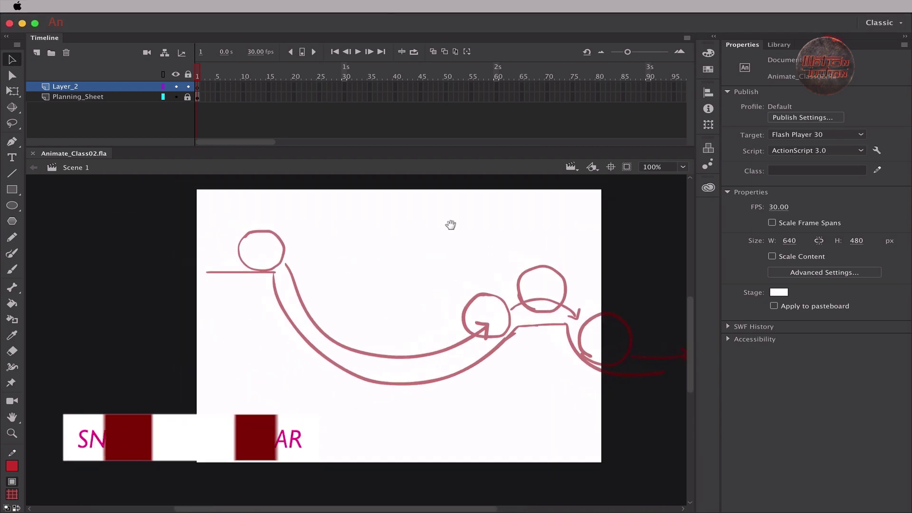
left_click_drag(24, 56, 83, 505)
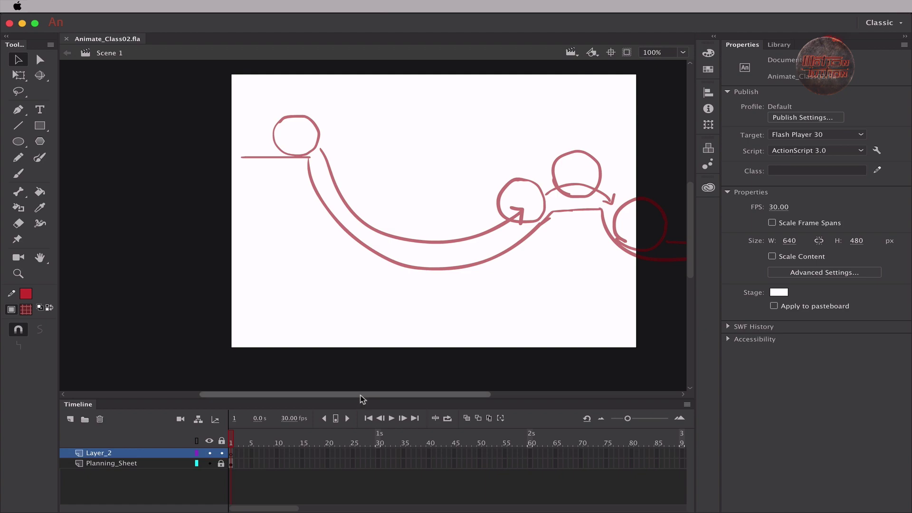
left_click_drag(362, 390, 366, 359)
mouse_move(450, 221)
left_mouse_down()
mouse_move(420, 236)
mouse_move(398, 215)
left_mouse_up()
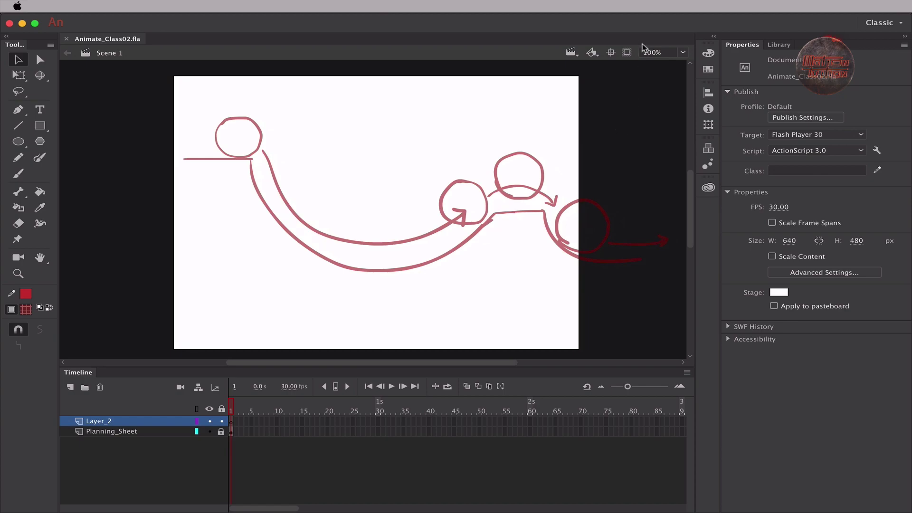
Step: Save the current layout as a new workspace named "NiG_Animation"
left_click(885, 29)
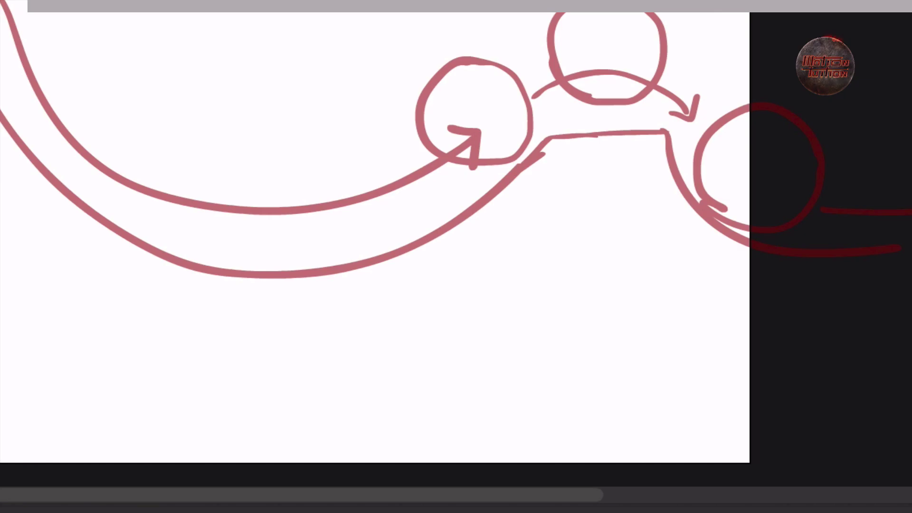
left_click(854, 122)
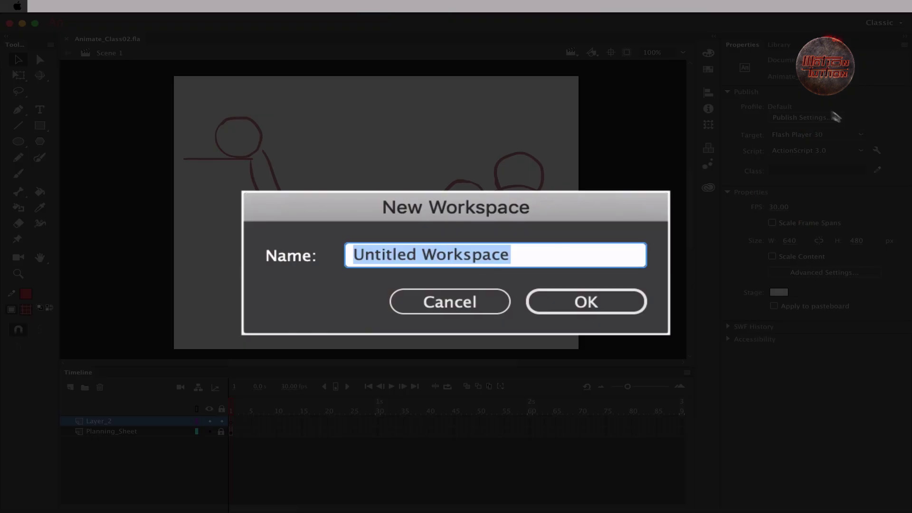
type("NiG_Animation")
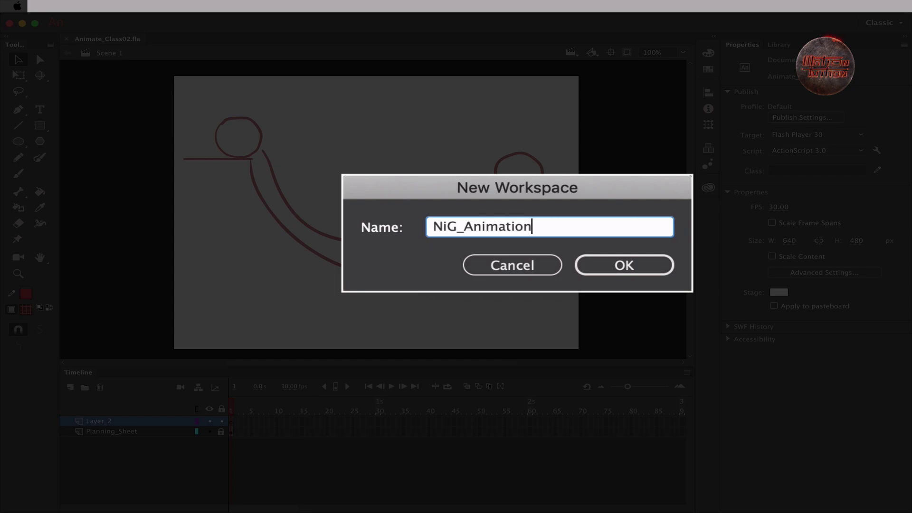
left_click(623, 265)
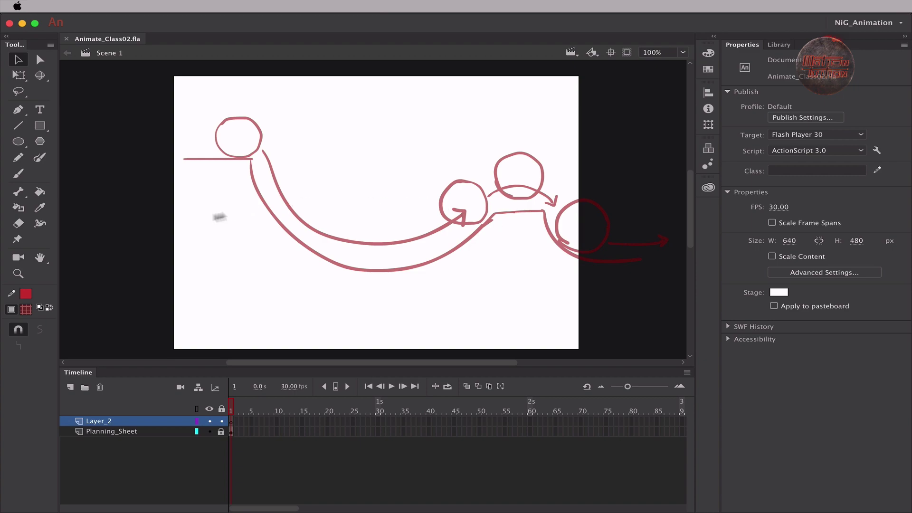
Step: Rename the layer above Planning_Sheet as "Keys"
left_click(132, 431)
left_click(129, 422)
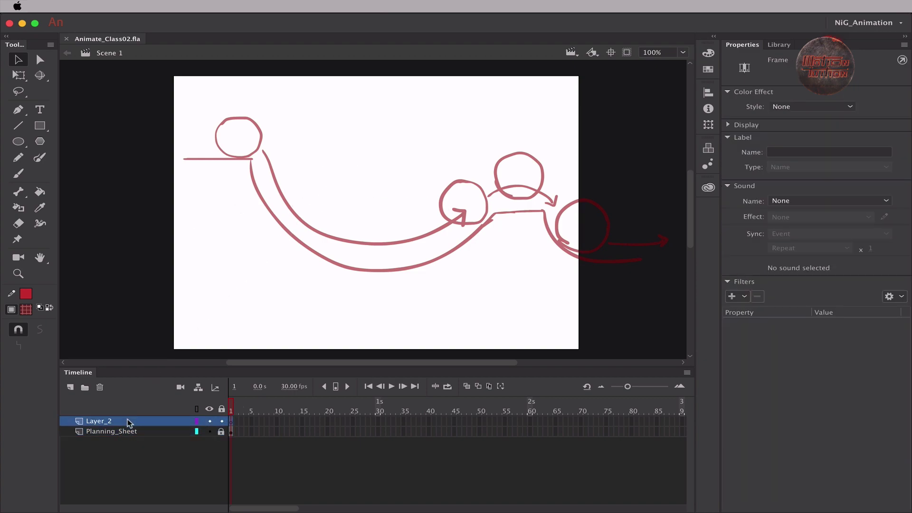
double_click(118, 423)
type("Keys")
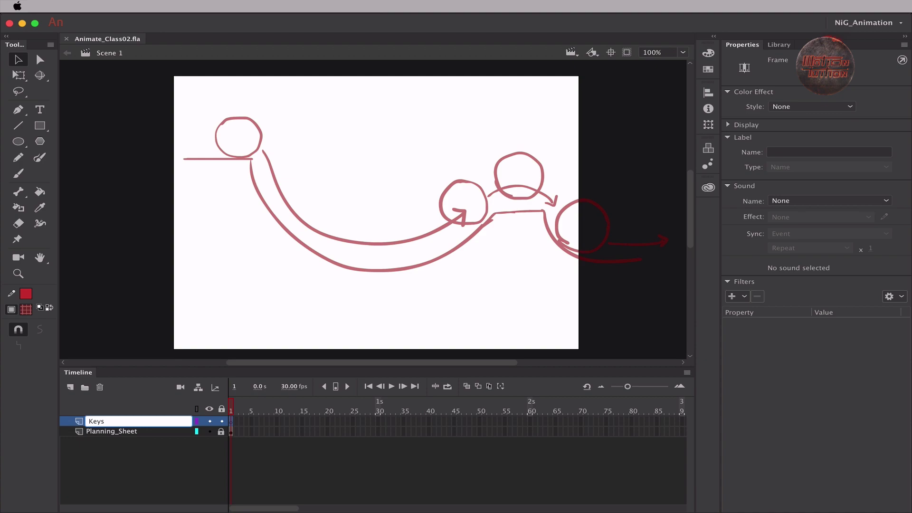
key("Return")
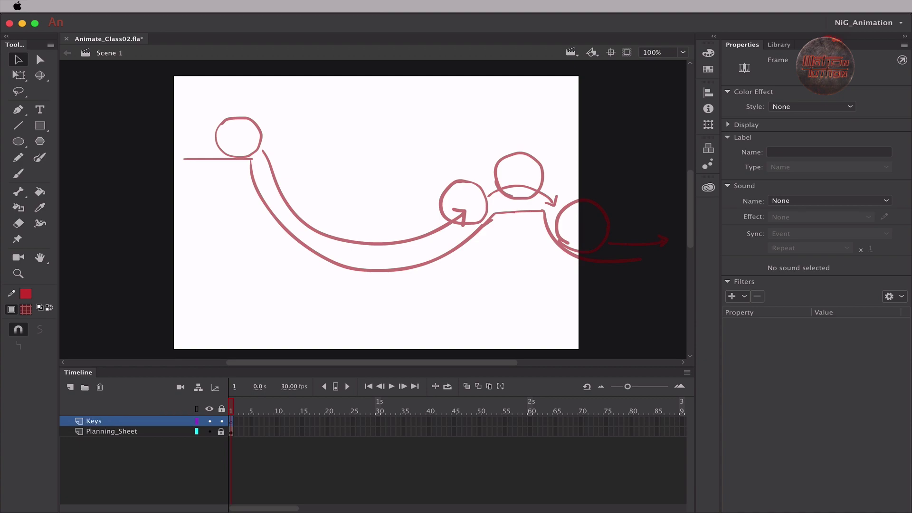
Step: Add the title text "Keys = Storytelling Drawings" and centre it along the upper edge of the stage
left_click(298, 247)
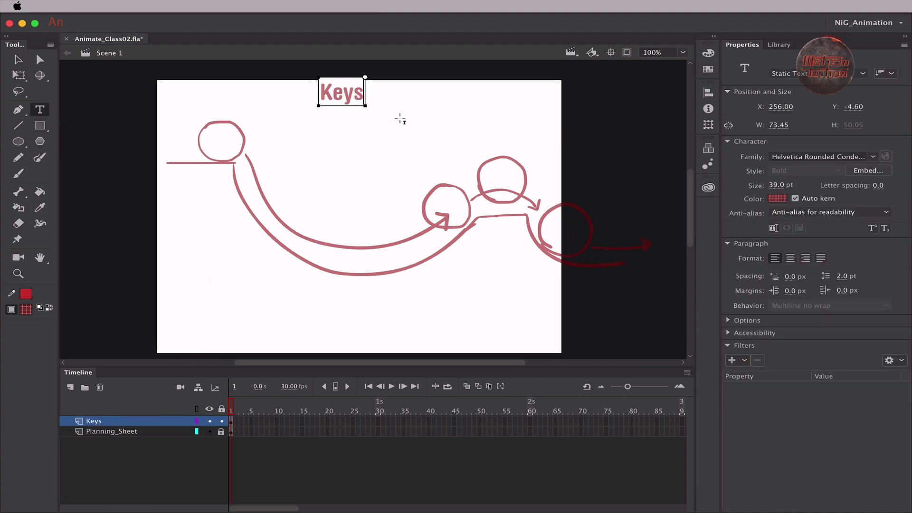
type("= Stor")
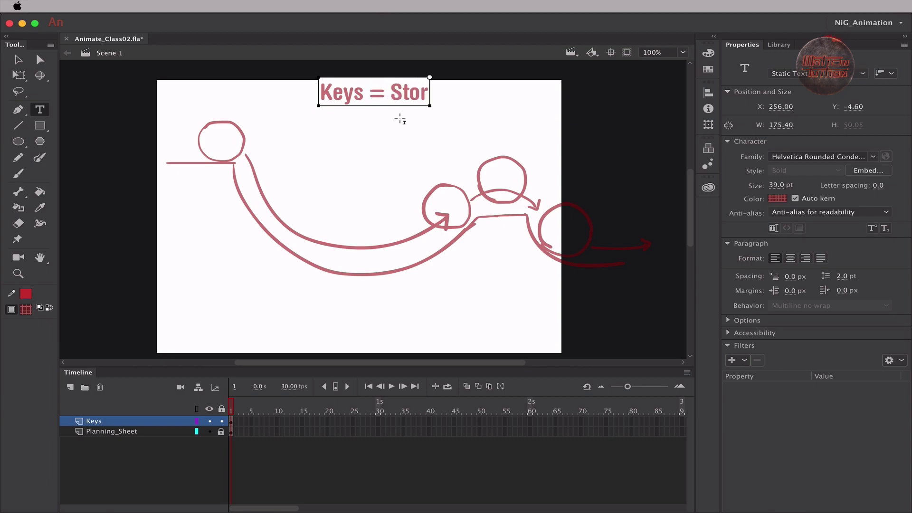
type("ytelling Drawings")
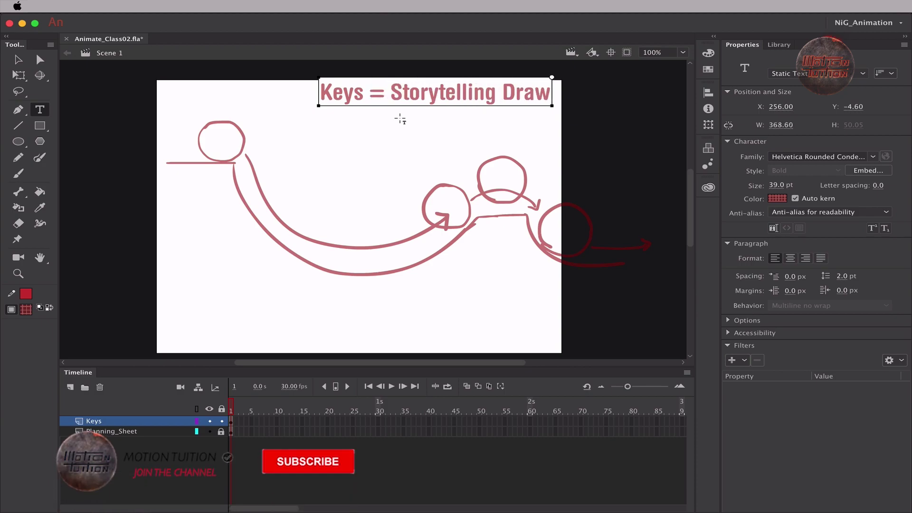
left_click(19, 60)
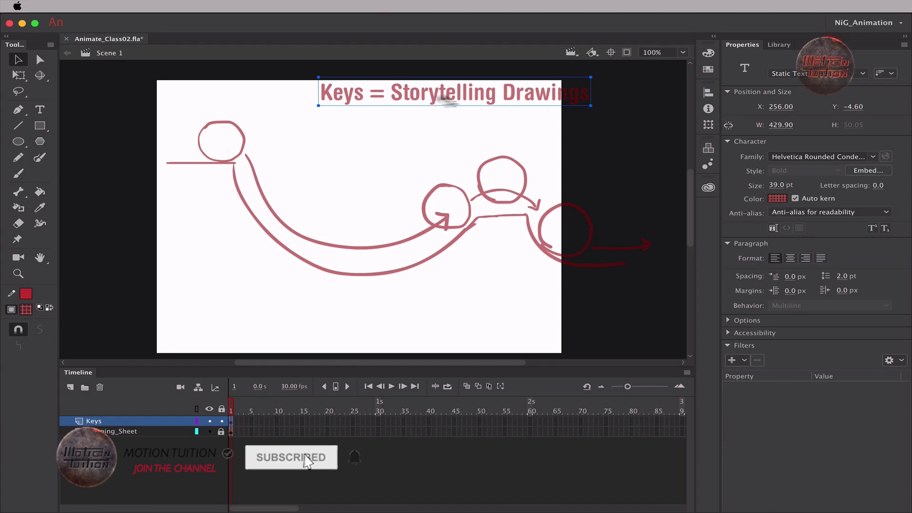
left_click_drag(456, 97, 381, 97)
left_click(434, 327)
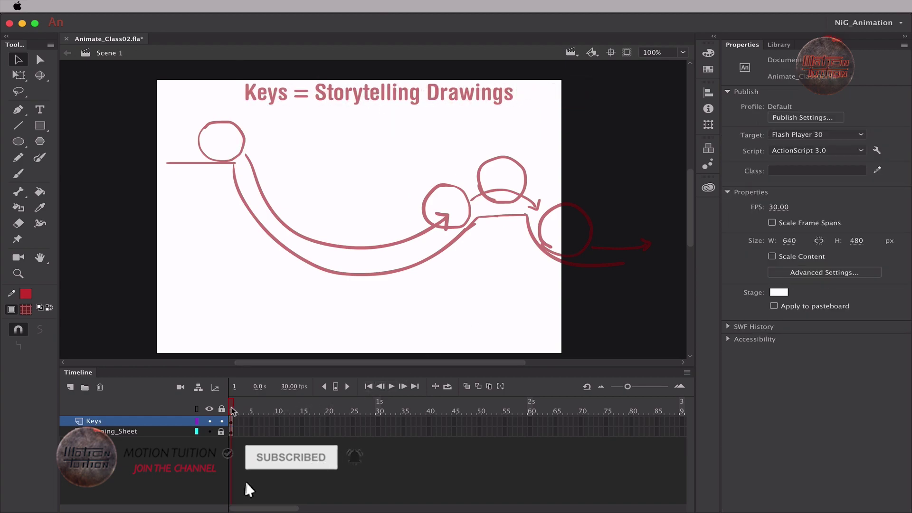
Step: Insert frames to extend the Keys and Planning_Sheet layers to frame 30 and move the playhead back to the start
key("F5")
key("F5")
key("F5")
key("F5")
key("F5")
key("F5")
key("F5")
key("F5")
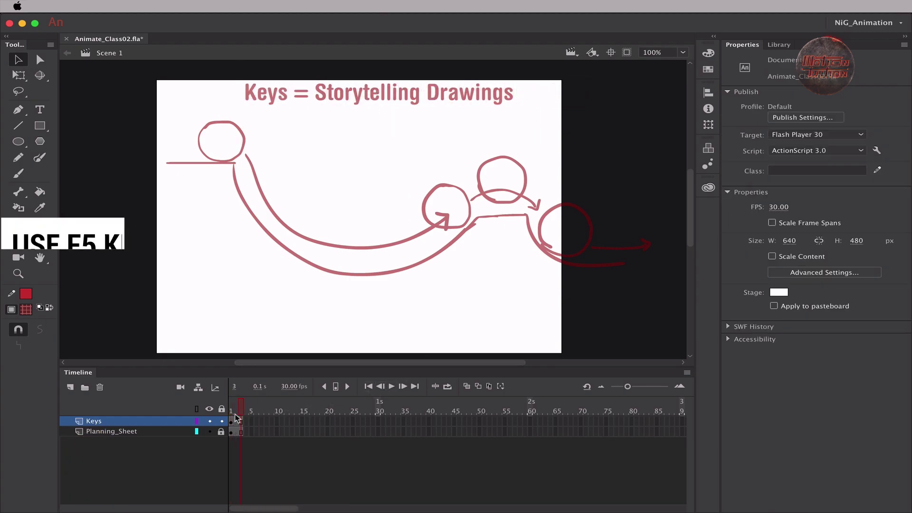
key("F5")
key("F5")
key("F5")
key("F5")
key("F5")
key("F5")
key("F5")
key("F5")
key("F5")
key("F5")
key("F5")
key("F5")
key("F5")
key("F5")
key("F5")
key("F5")
key("F5")
key("F5")
key("F5")
key("F5")
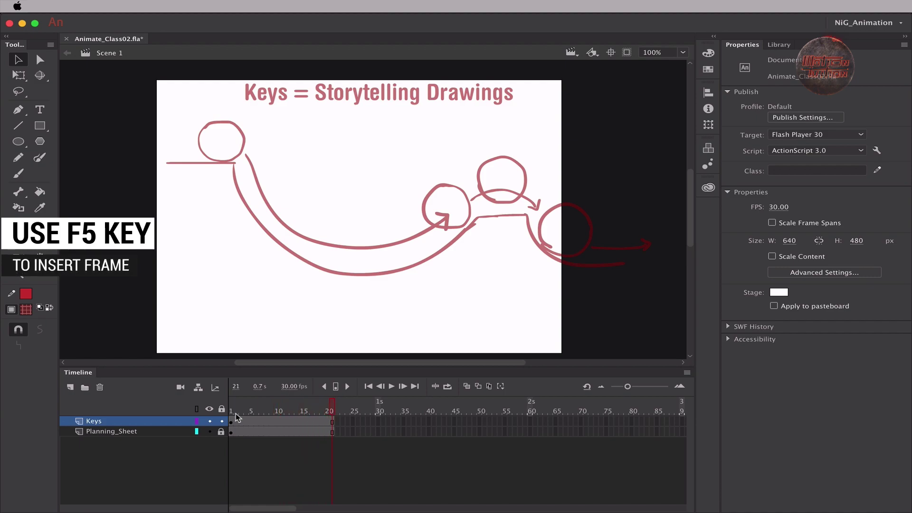
left_click_drag(317, 412, 211, 424)
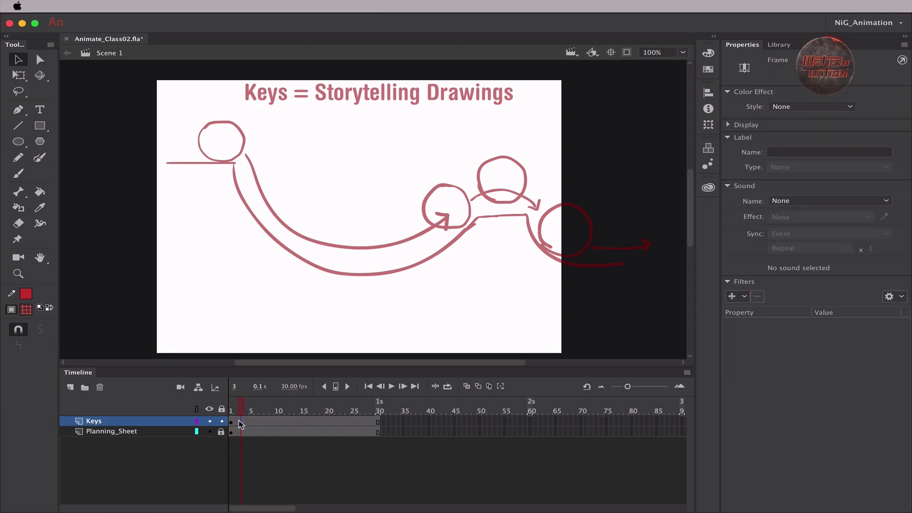
right_click(238, 423)
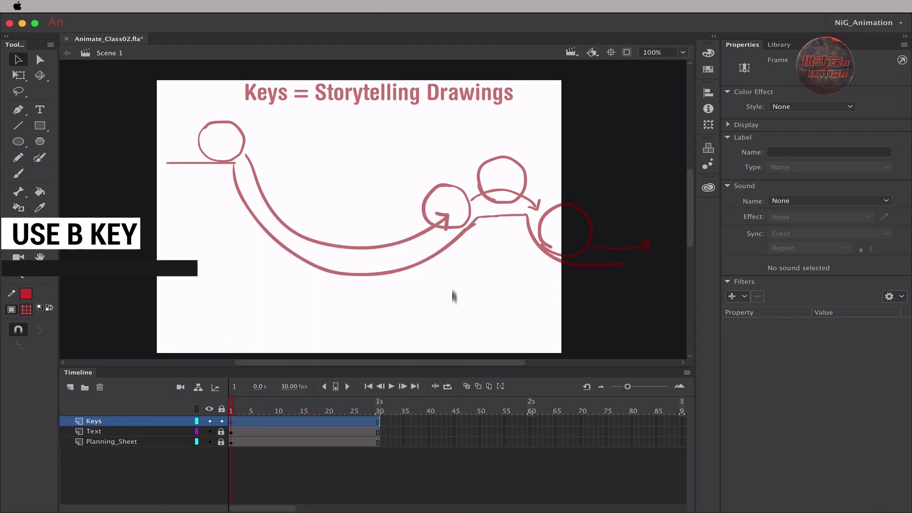
Step: Set the Brush tool's fill to black and trace the starting ball on frame 1 of the Keys layer
key("b")
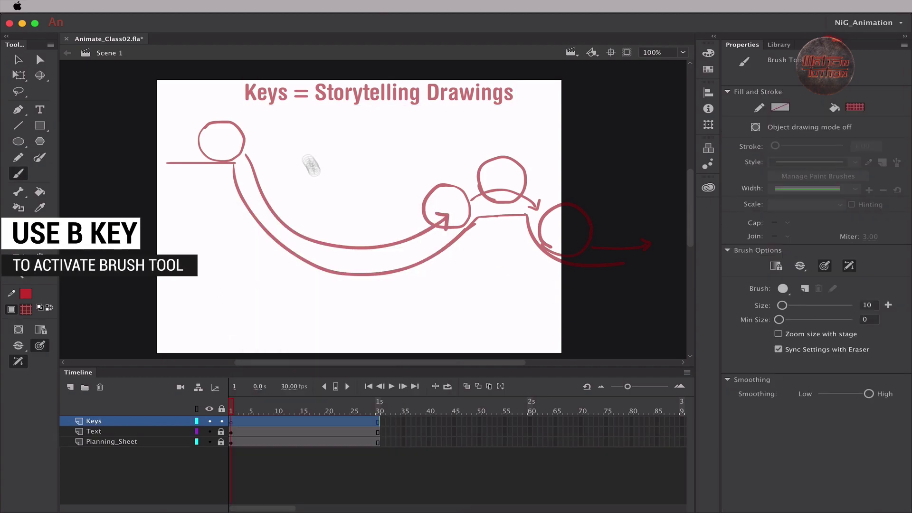
left_click(25, 309)
left_click(65, 347)
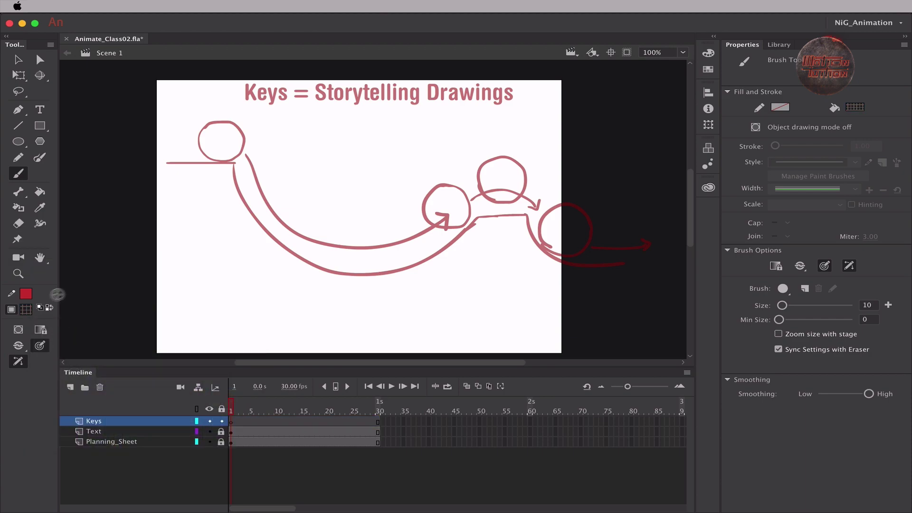
left_click(27, 309)
left_click_drag(213, 323, 393, 316)
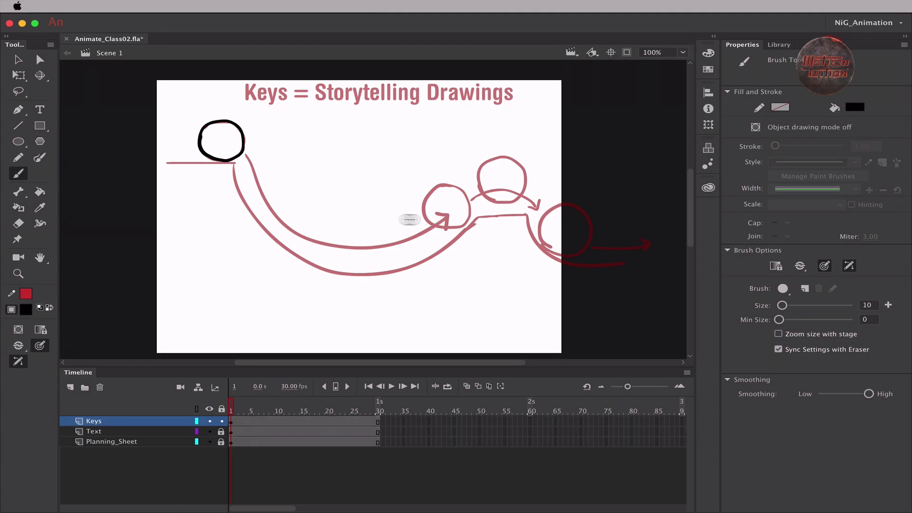
Step: Insert a blank keyframe at frame 2 of the Keys layer and enable onion skinning with its range ending at that frame
scroll(418, 218, "right", 3)
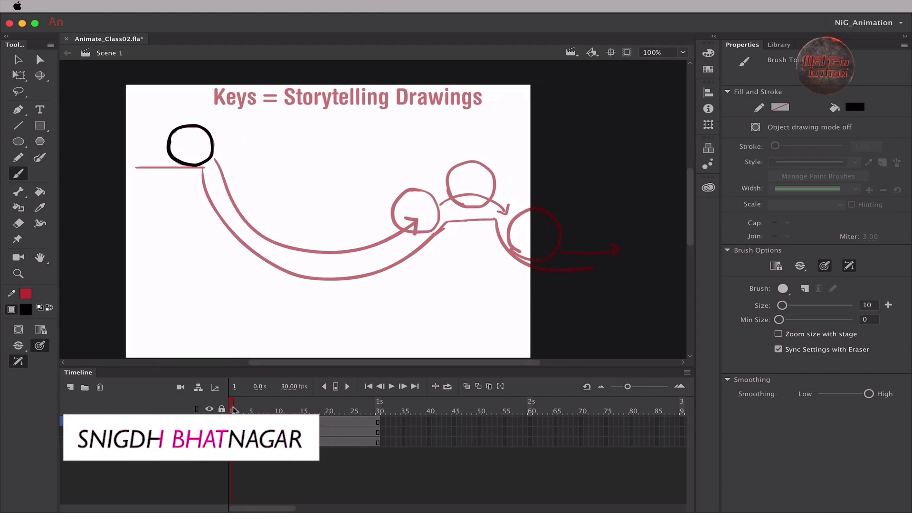
left_click(240, 424)
key("F7")
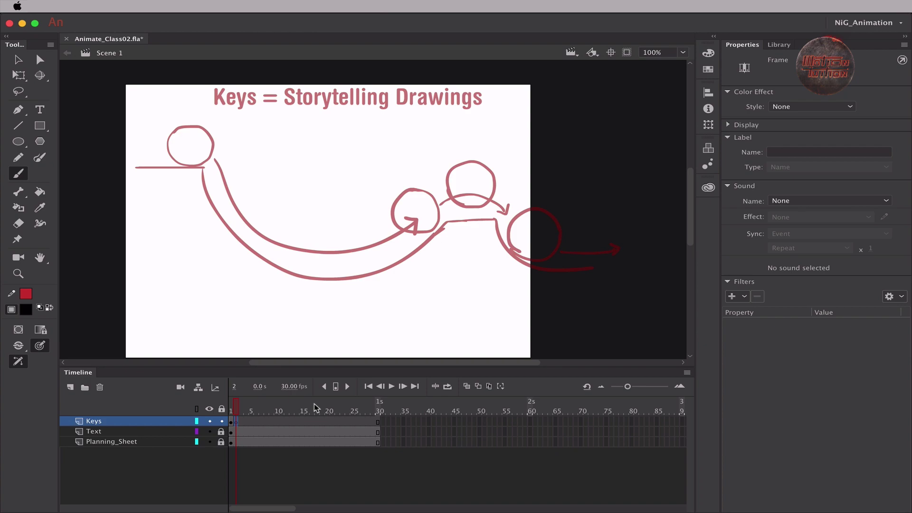
left_click(466, 387)
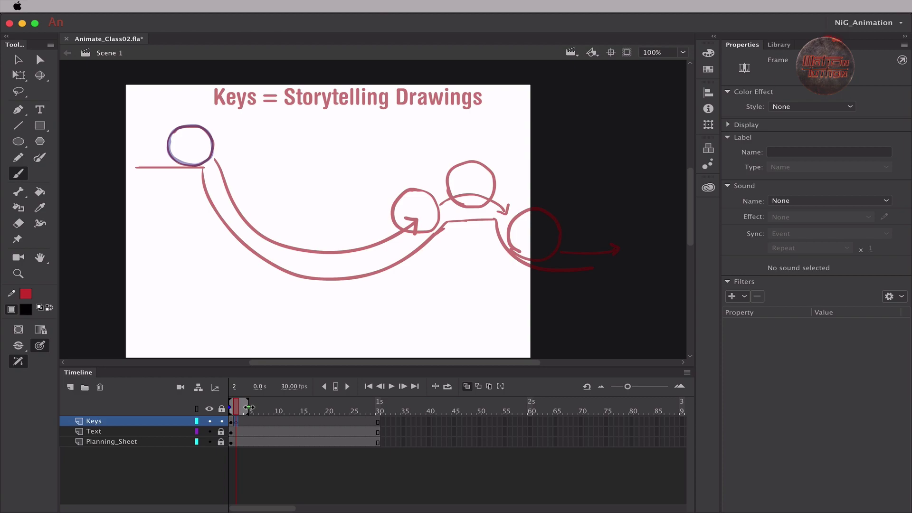
left_click_drag(249, 407, 238, 407)
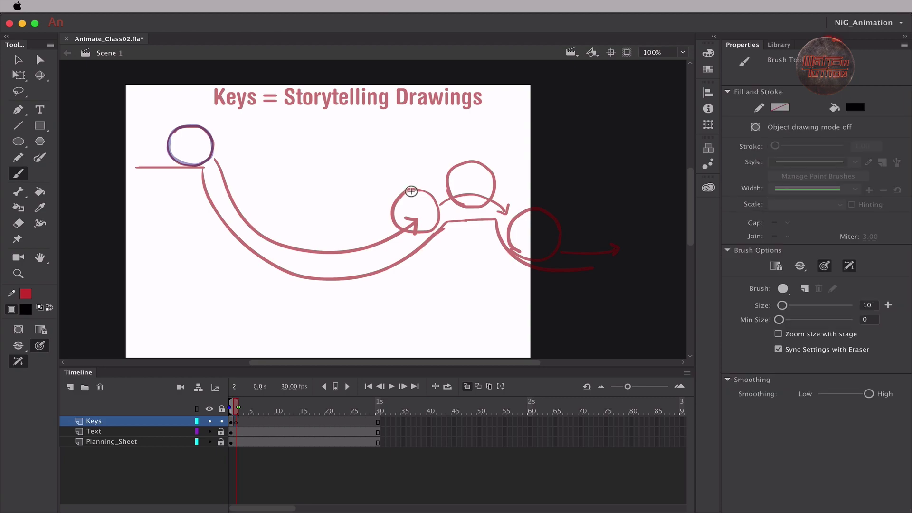
Step: Trace the second ball in black on frame 2 and the last ball on a new blank keyframe at frame 3
left_click_drag(411, 191, 392, 216)
mouse_move(424, 190)
left_mouse_down()
mouse_move(439, 205)
mouse_move(438, 224)
mouse_move(408, 229)
mouse_move(394, 209)
mouse_move(400, 199)
mouse_move(395, 216)
mouse_move(441, 221)
left_mouse_up()
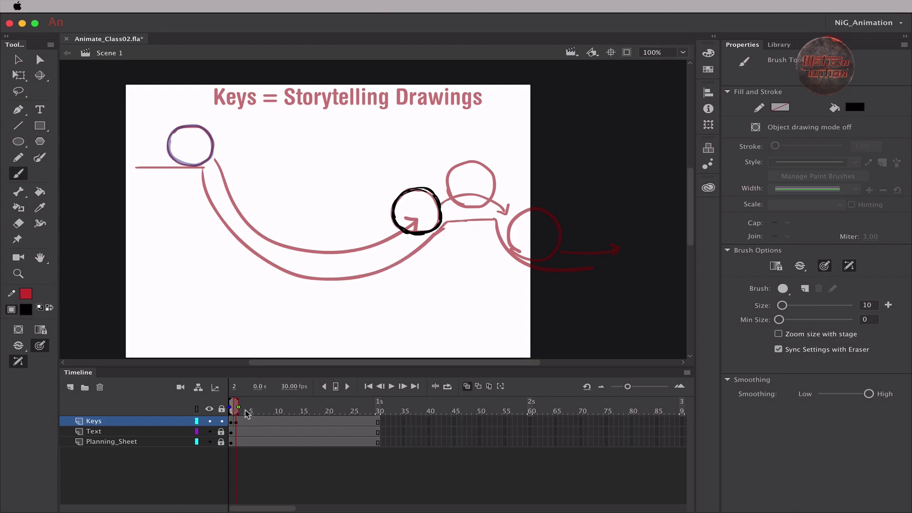
key("F7")
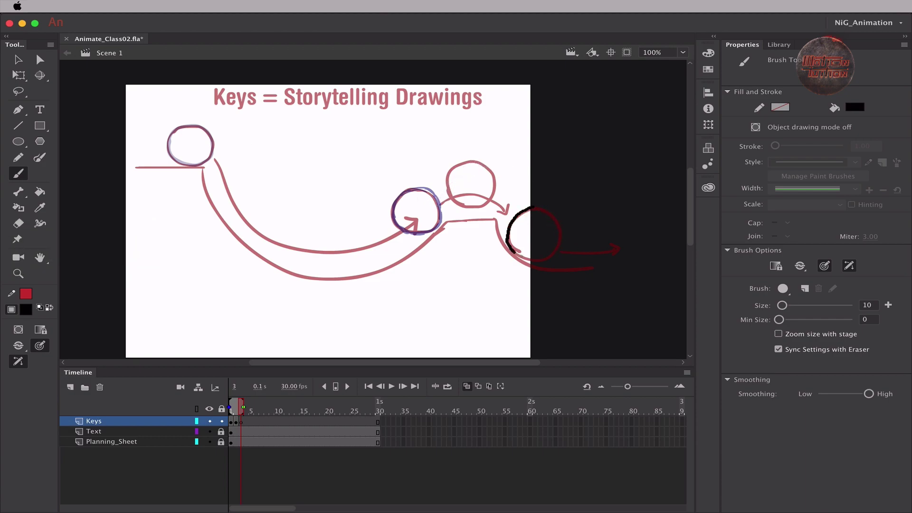
left_click_drag(515, 251, 529, 259)
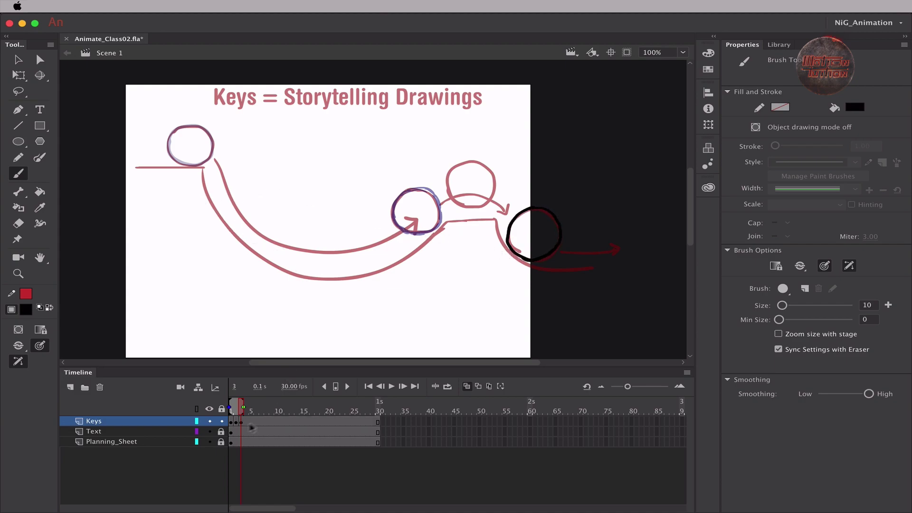
Step: Hide the Planning_Sheet layer and turn off onion skinning
left_click(167, 445)
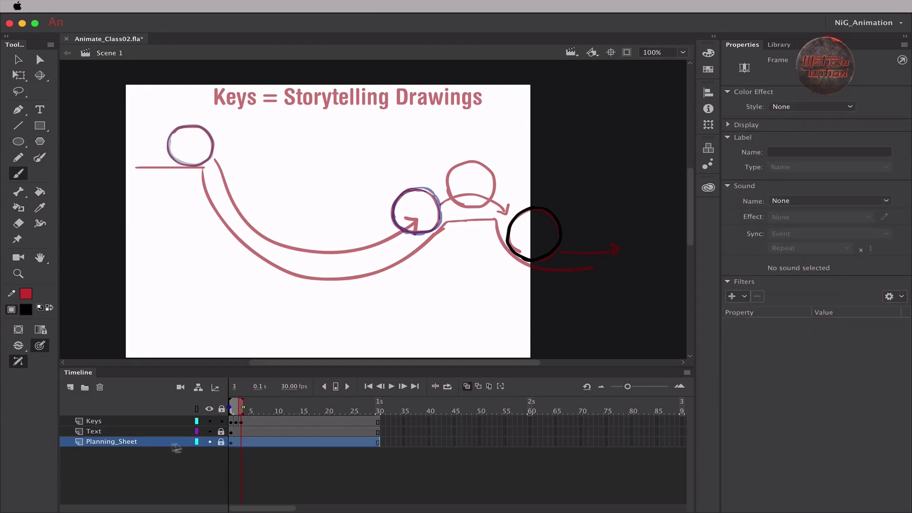
left_click(209, 442)
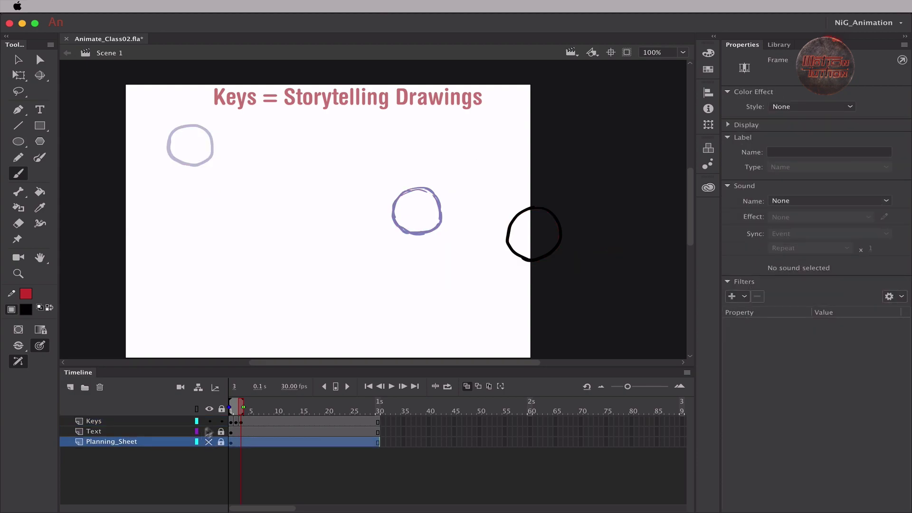
left_click(468, 387)
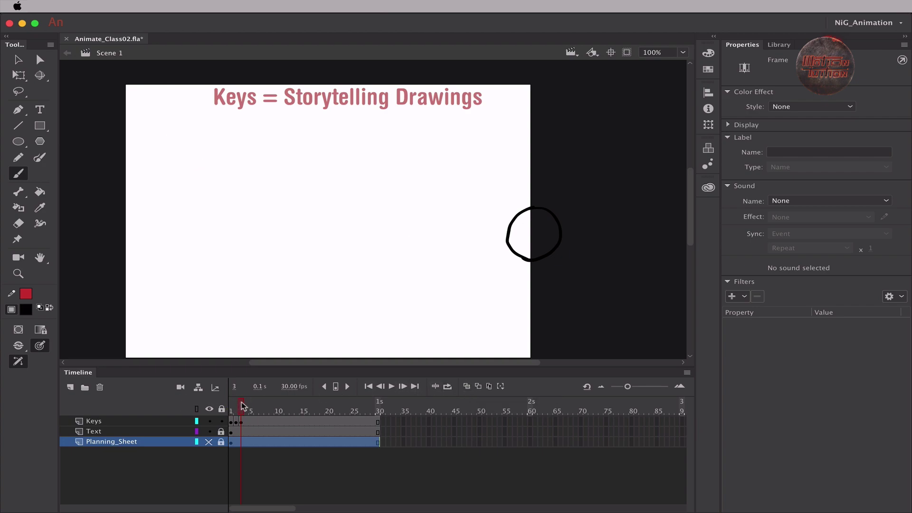
Step: Scrub the playhead across the three key drawings and return to frame 1
mouse_move(242, 407)
left_mouse_down()
mouse_move(228, 407)
mouse_move(242, 405)
left_mouse_up()
left_click_drag(238, 406, 241, 406)
left_click(231, 421)
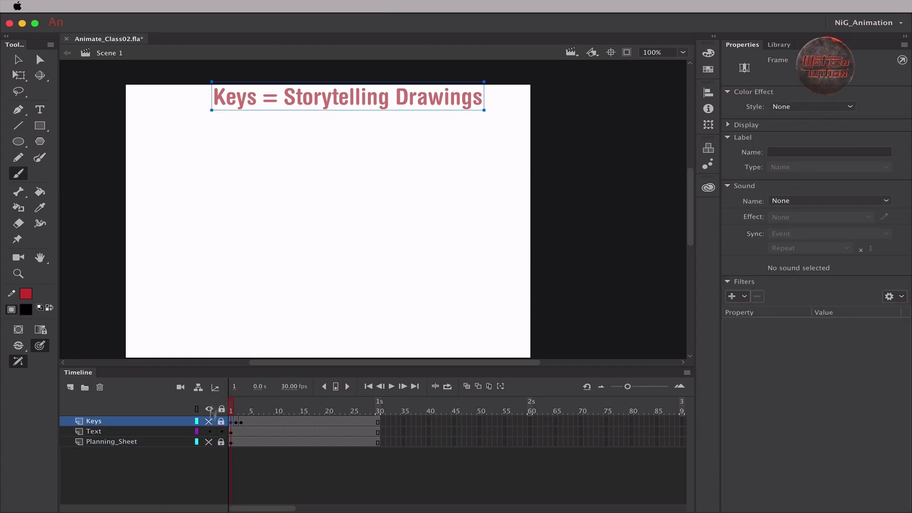
Step: Duplicate the title text directly beneath the original and reword the copy as "Breakdown Drawings = Drawings which define change in direction"
key("v")
left_click_drag(242, 108, 237, 126)
double_click(236, 122)
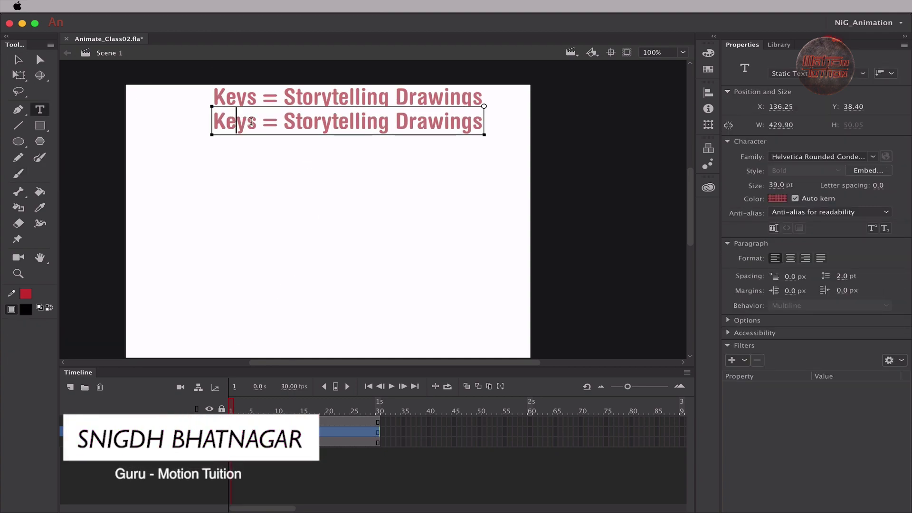
type("Breakdown Drawings")
key("Right")
key("Right")
key("Right")
key("shift+Right")
key("shift+Right")
key("shift+Right")
key("shift+Right")
key("shift+Right")
key("shift+Right")
key("shift+Right")
key("shift+Right")
key("shift+Right")
key("shift+Right")
key("shift+Right")
key("shift+Right")
key("shift+Right")
key("BackSpace")
key("Right")
key("Right")
key("Right")
key("Right")
key("Right")
key("Right")
key("Right")
key("Right")
type("which deig")
key("BackSpace")
key("BackSpace")
type("fine change in direction")
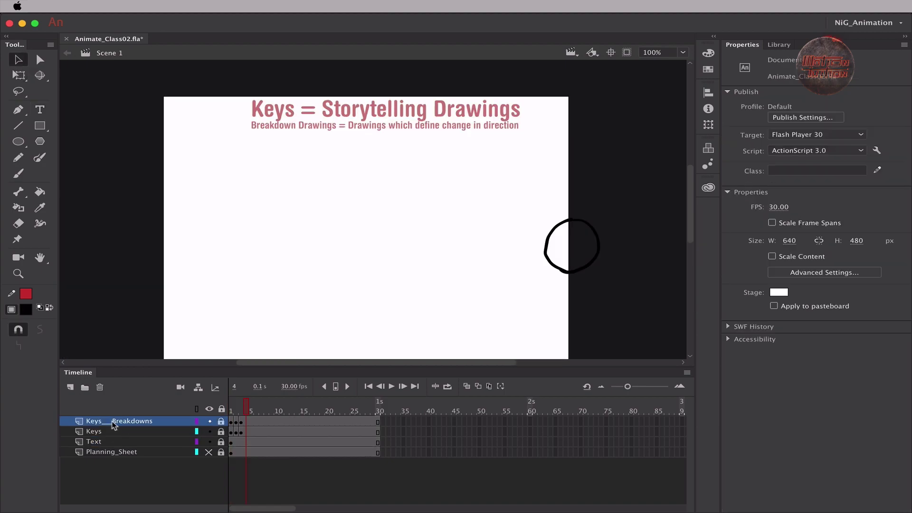
Step: Remove the extra underscores from the upper layer's name so that it reads Keys_Breakdowns
double_click(113, 421)
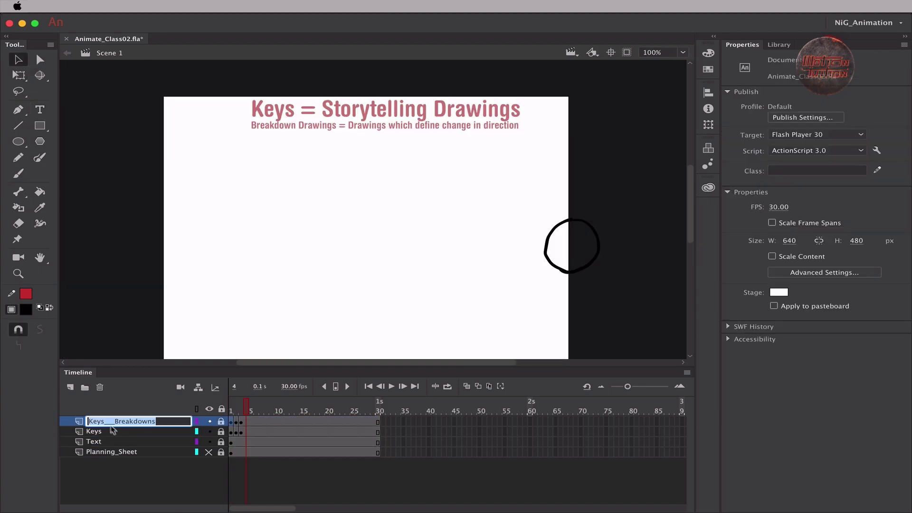
left_click(111, 421)
key("BackSpace")
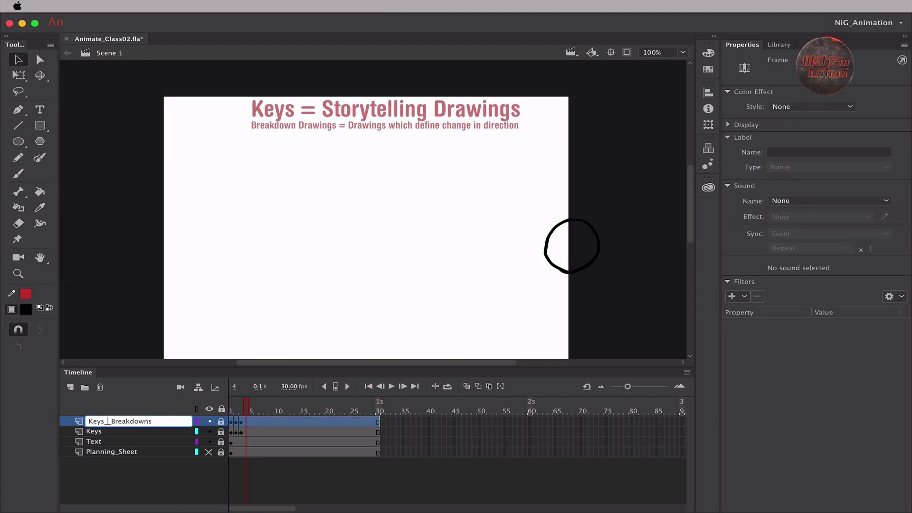
key("BackSpace")
key("Return")
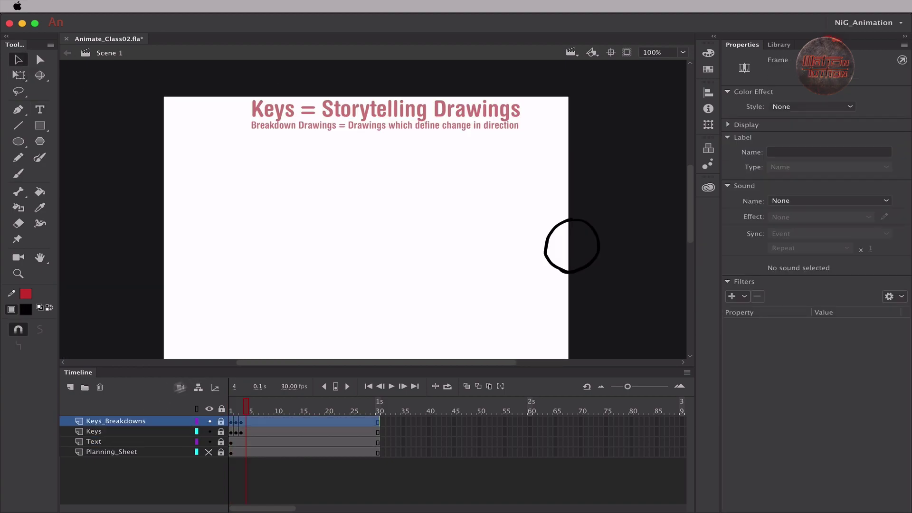
left_click(134, 431)
left_click_drag(245, 407, 232, 408)
key("F5")
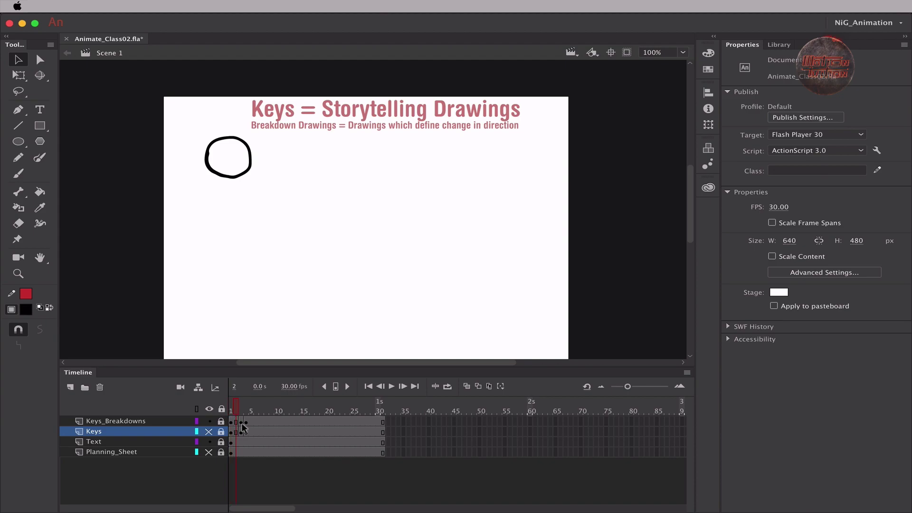
left_click(241, 422)
key("F5")
key("super+z")
key("super+z")
Step: On the Keys_Breakdowns layer, insert one frame after the first key and one after the second key to make room for breakdowns
left_click(231, 422)
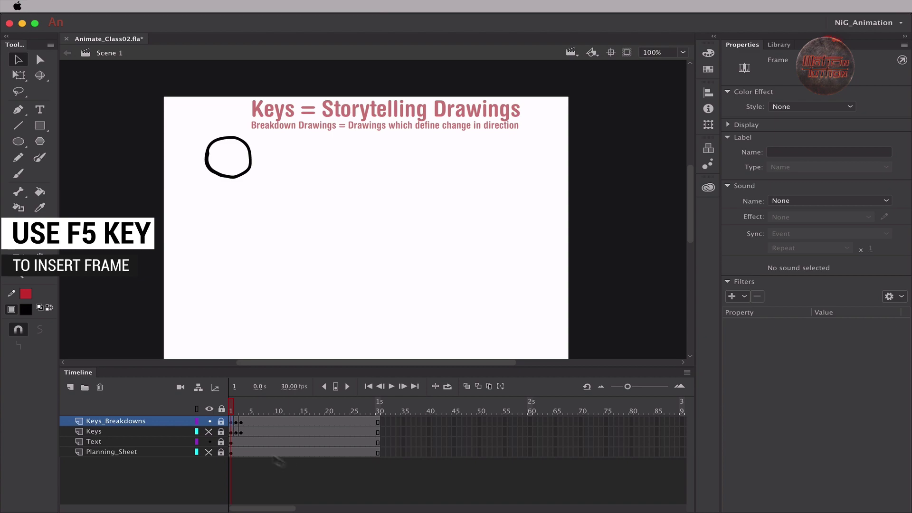
key("F5")
left_click(241, 422)
key("F5")
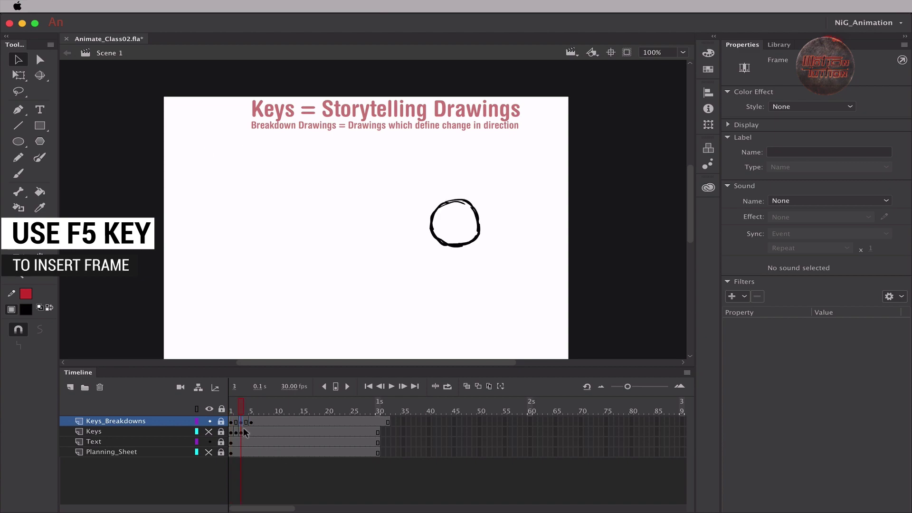
Step: Show the Planning_Sheet layer and insert a blank keyframe at frame 2 of the Keys_Breakdowns layer
left_click(236, 422)
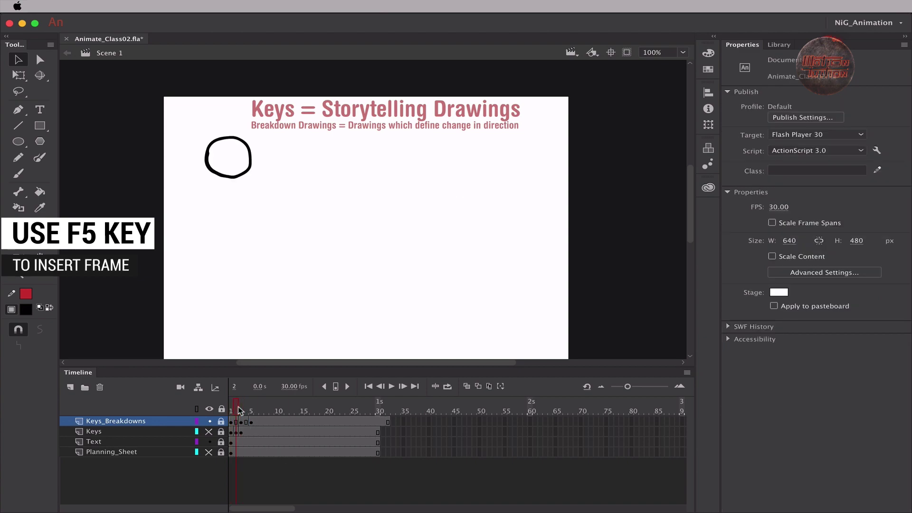
left_click(209, 451)
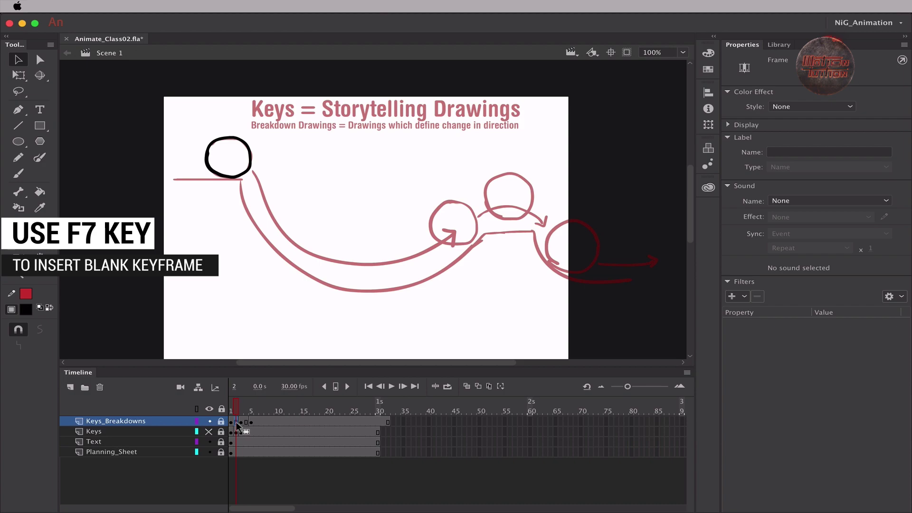
key("F7")
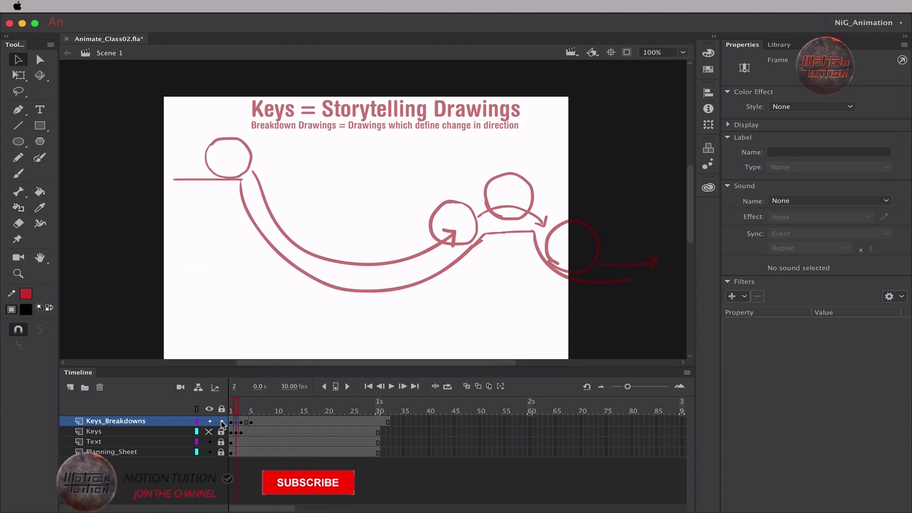
Step: Activate the Brush tool and enable onion skinning with its range extended to frame 3, comparing the keys with and without the planning sketch
key("b")
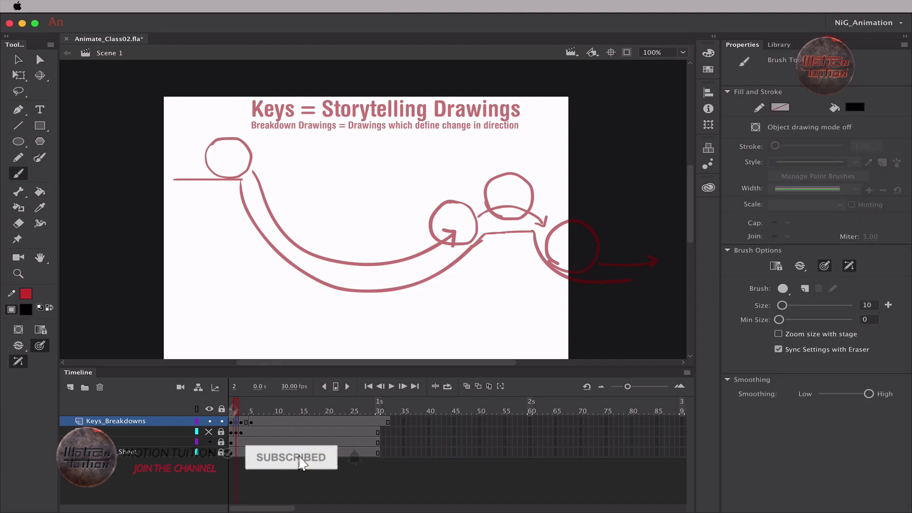
left_click(466, 387)
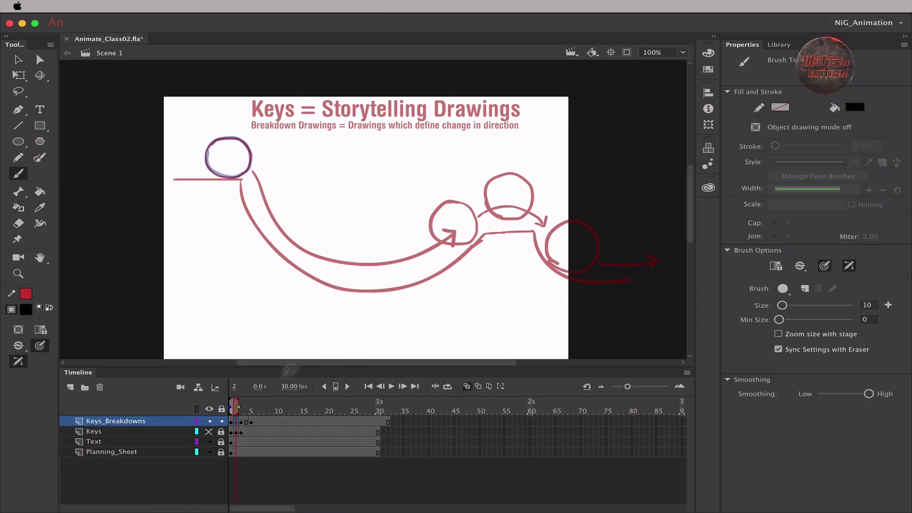
left_click(240, 408)
left_click_drag(242, 407, 243, 407)
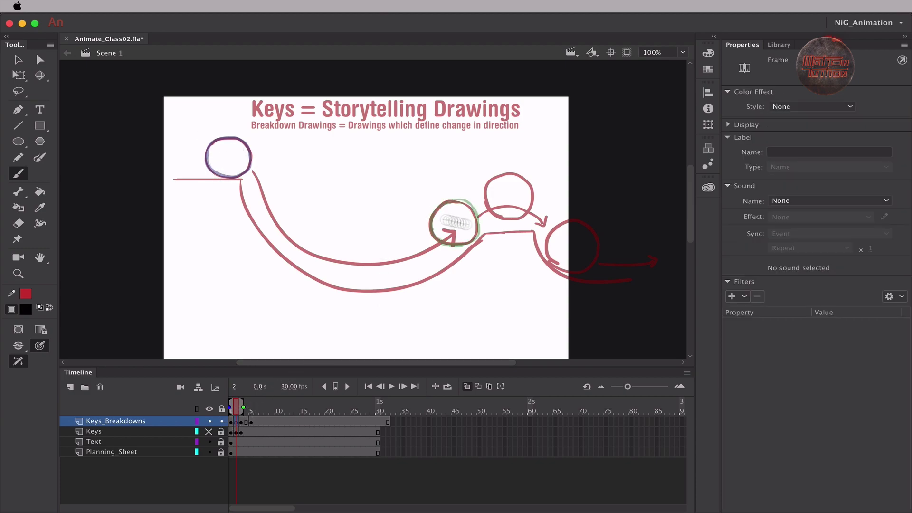
left_click(209, 453)
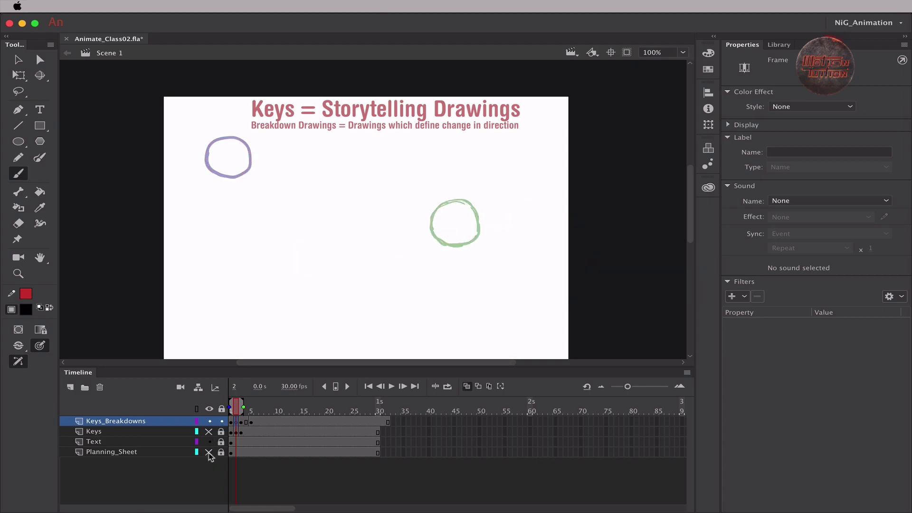
left_click(208, 452)
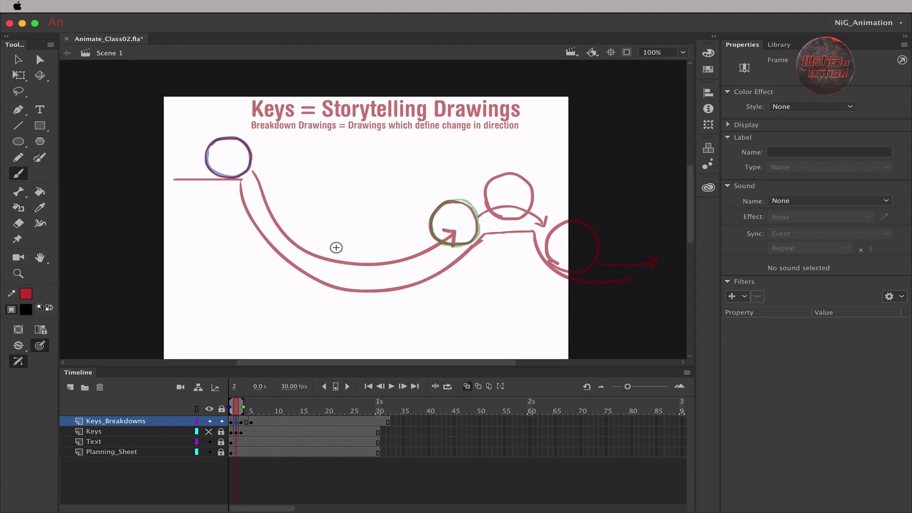
Step: Draw the first breakdown ball in black on frame 2, resting at the low point of the curved track
left_click_drag(322, 280, 335, 287)
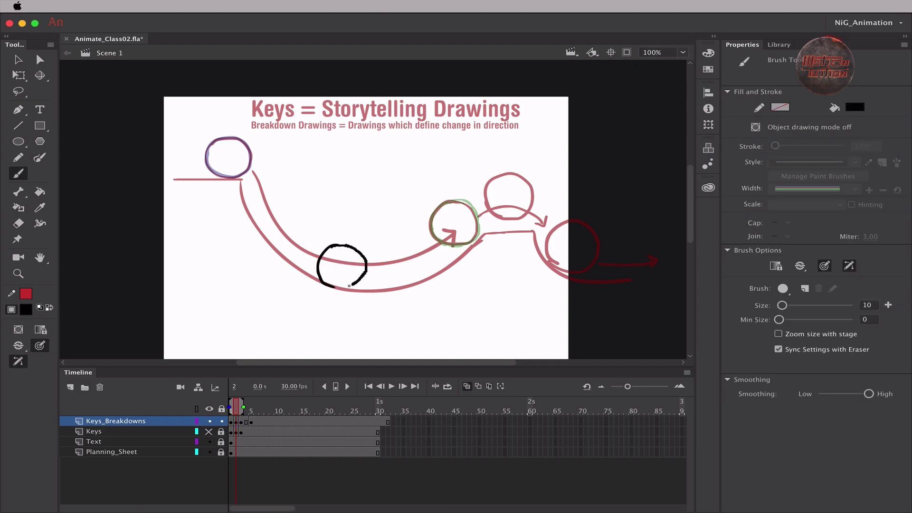
key("super+z")
mouse_move(334, 247)
left_mouse_down()
mouse_move(361, 254)
mouse_move(366, 267)
mouse_move(339, 289)
left_mouse_up()
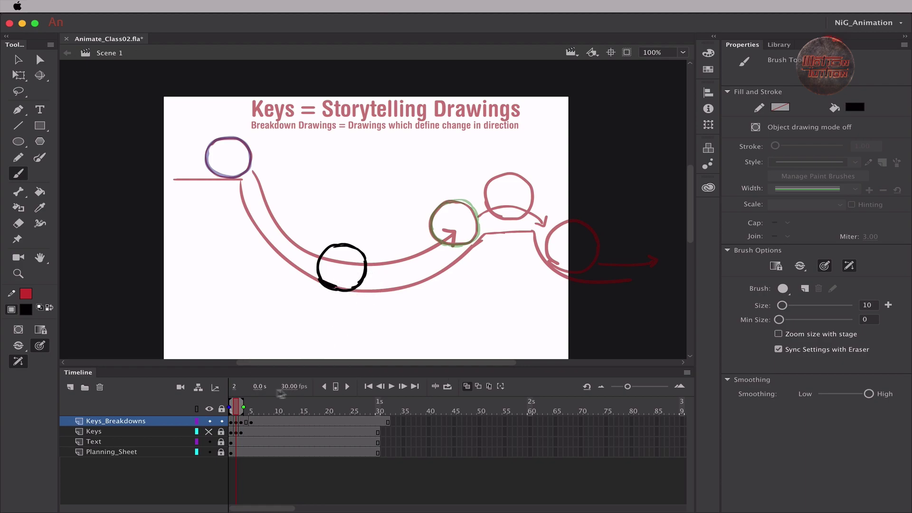
Step: Insert a blank keyframe at frame 4 of the Keys_Breakdowns layer, with the onion skin range covering frames 3 to 5
mouse_move(239, 409)
left_mouse_down()
mouse_move(231, 409)
mouse_move(250, 410)
mouse_move(230, 411)
mouse_move(243, 409)
left_mouse_up()
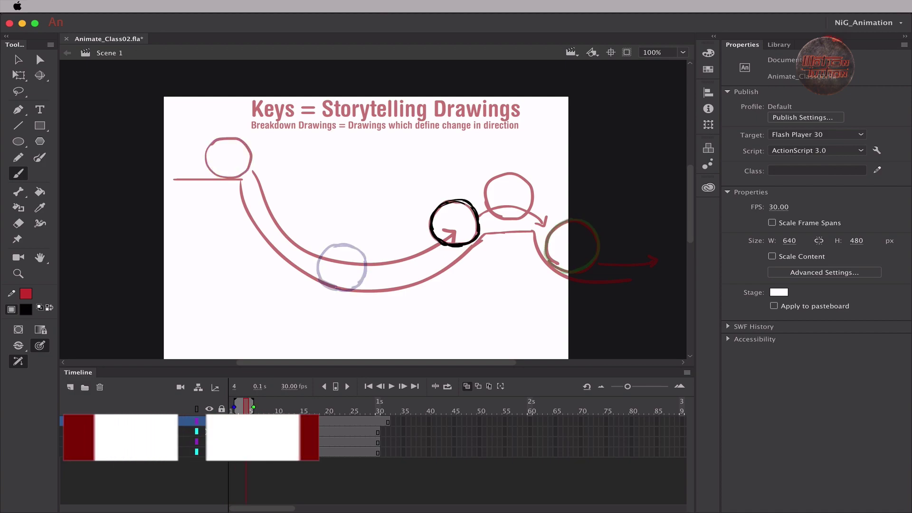
left_click(246, 421)
left_click_drag(246, 423, 234, 407)
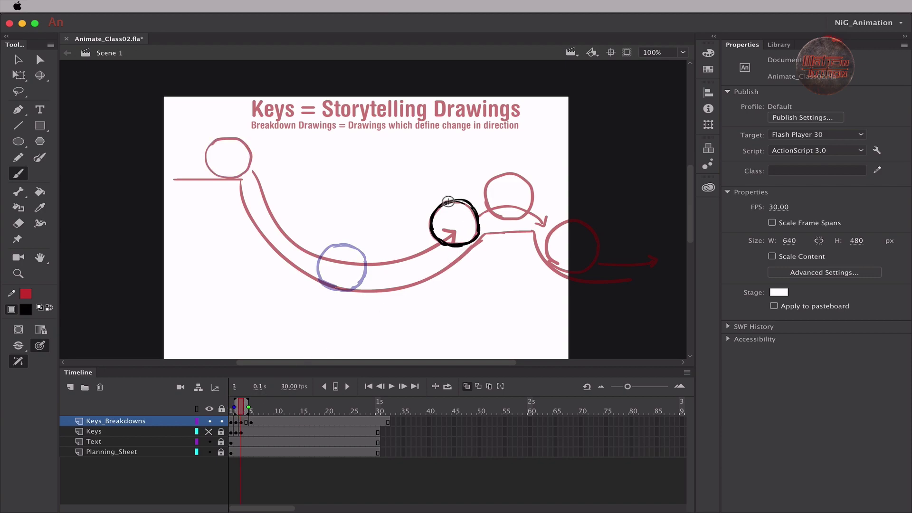
left_click_drag(251, 407, 247, 408)
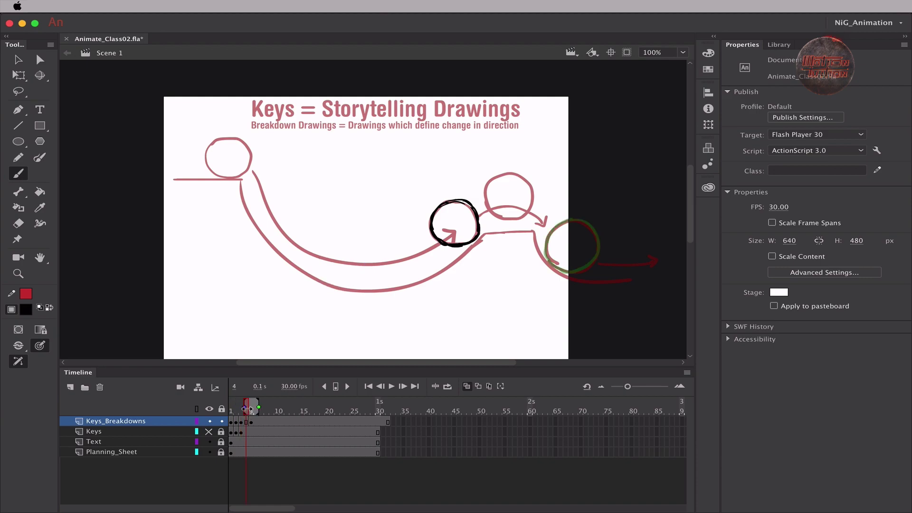
left_click(246, 421)
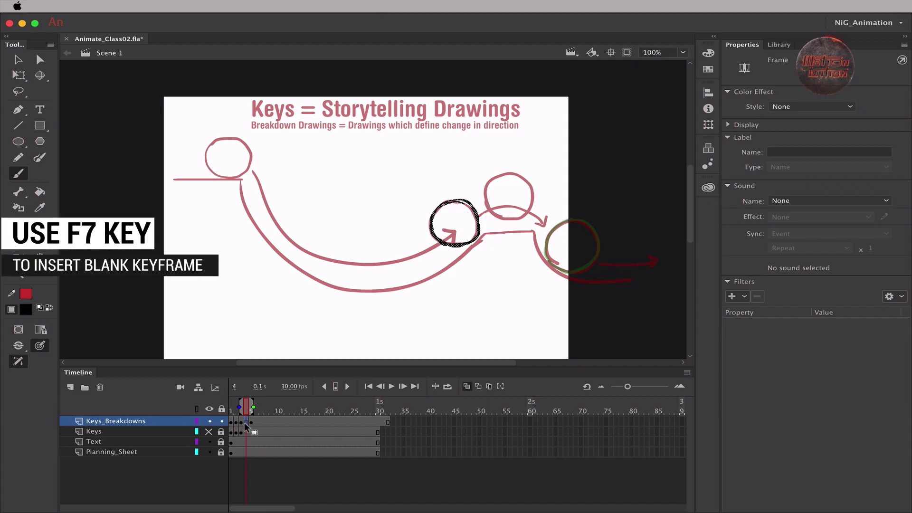
key("F7")
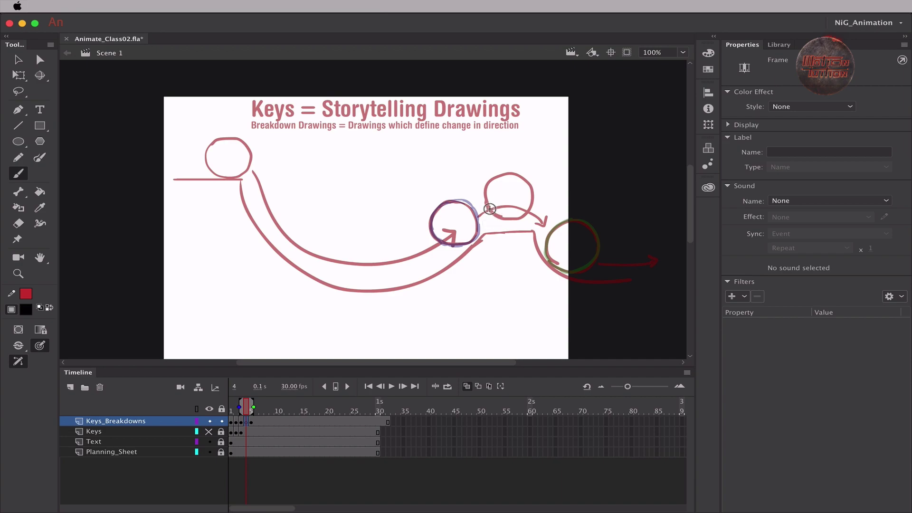
Step: Trace the airborne ball above the small ledge in black on frame 4 as the second breakdown
mouse_move(485, 202)
left_mouse_down()
mouse_move(492, 178)
mouse_move(495, 212)
left_mouse_up()
key("super+z")
mouse_move(492, 182)
left_mouse_down()
mouse_move(521, 175)
mouse_move(499, 177)
mouse_move(531, 187)
mouse_move(525, 212)
mouse_move(493, 209)
mouse_move(495, 182)
mouse_move(511, 219)
left_mouse_up()
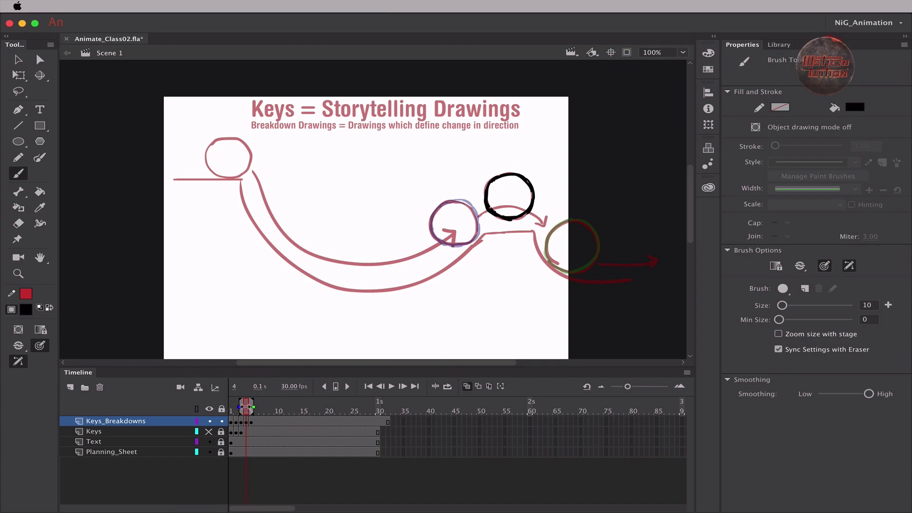
Step: Turn off onion skinning and scrub through the Keys_Breakdowns poses with the planning sketch hidden
left_click(467, 387)
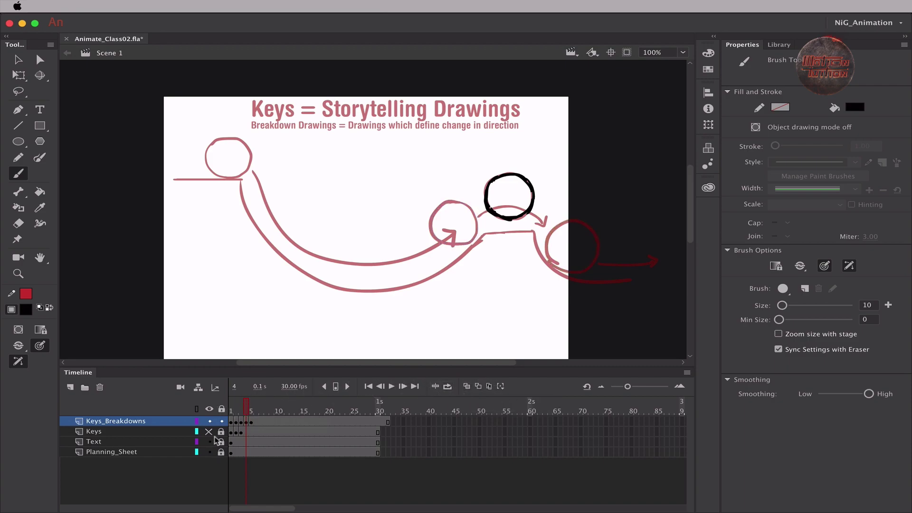
mouse_move(247, 410)
left_mouse_down()
mouse_move(232, 412)
mouse_move(255, 412)
mouse_move(229, 412)
mouse_move(256, 413)
mouse_move(228, 418)
left_mouse_up()
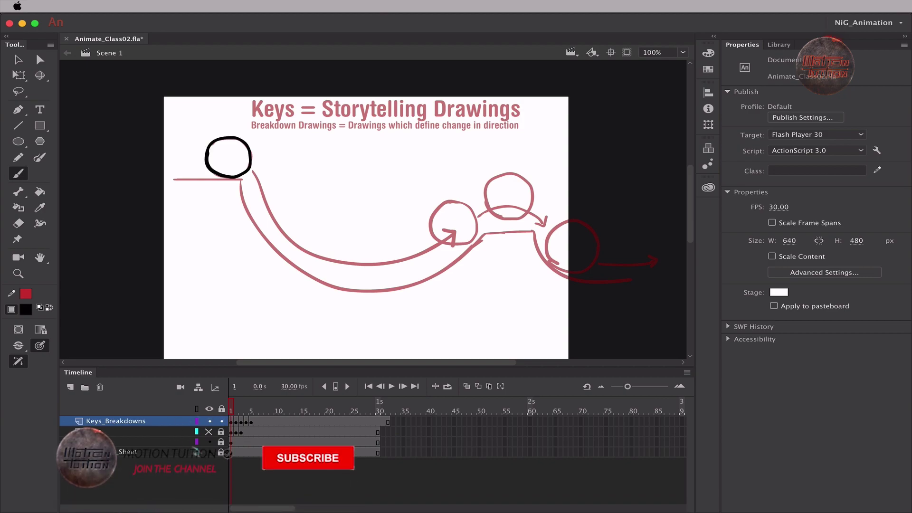
left_click(210, 452)
left_click_drag(231, 411, 221, 428)
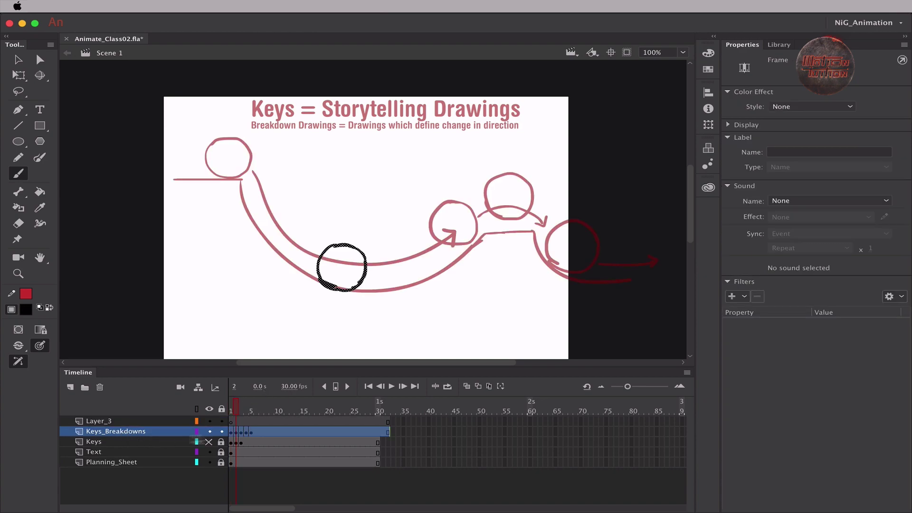
Step: Copy the Keys_Breakdowns frames into Layer_3, renamed Keys_Breakdowns_Timing, and hide the original Keys_Breakdowns layer
left_click_drag(235, 432, 235, 420)
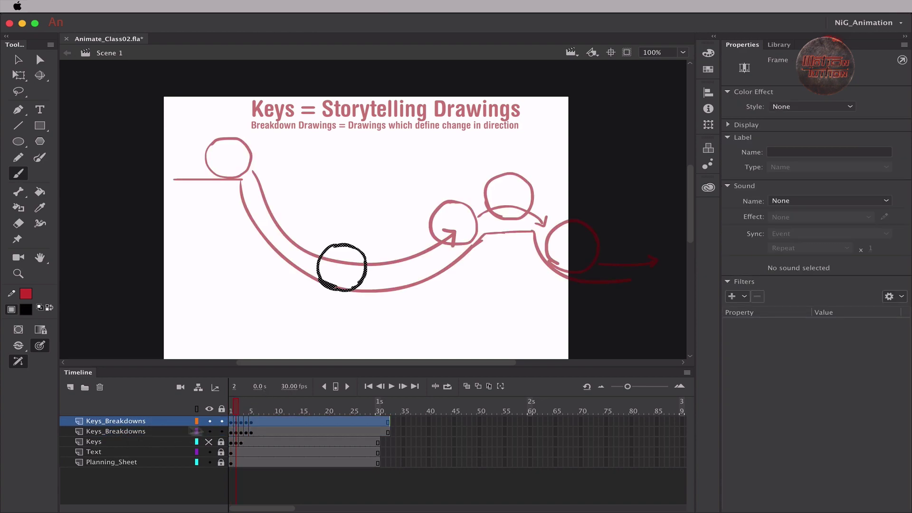
double_click(101, 422)
left_click(88, 421)
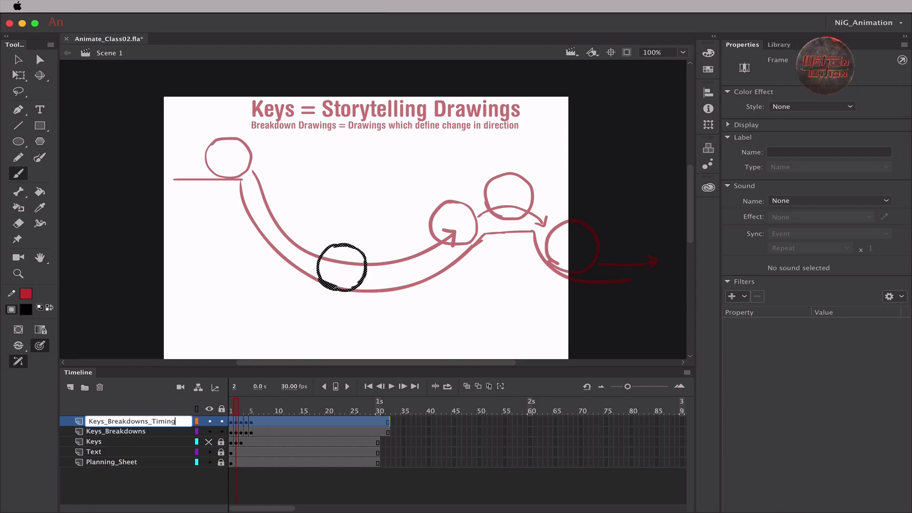
type("_Timing")
key("Return")
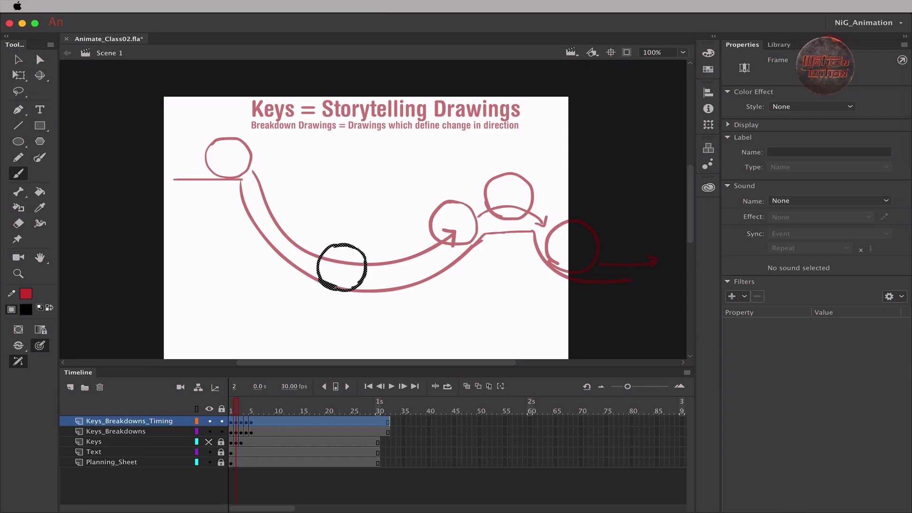
left_click(209, 432)
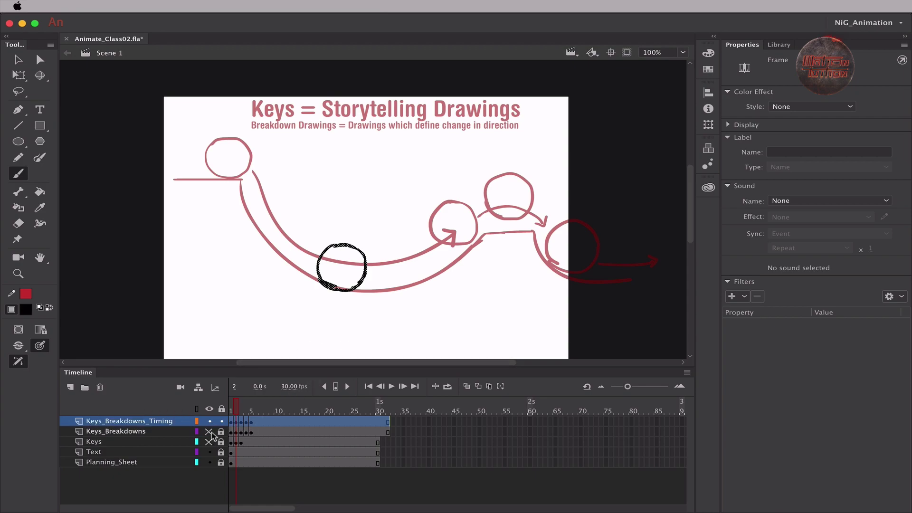
Step: Review the opening poses, return to frame 1, and hide the Planning_Sheet and Text layers
left_click(240, 408)
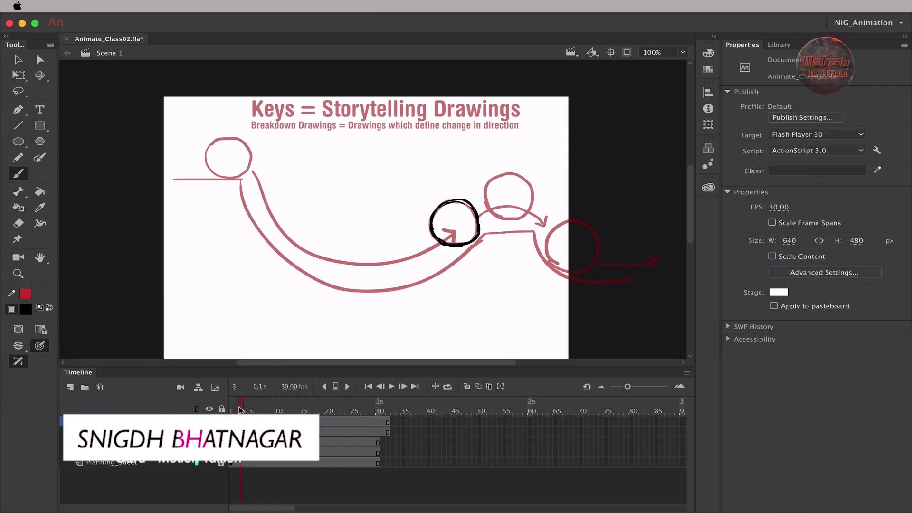
left_click(231, 408)
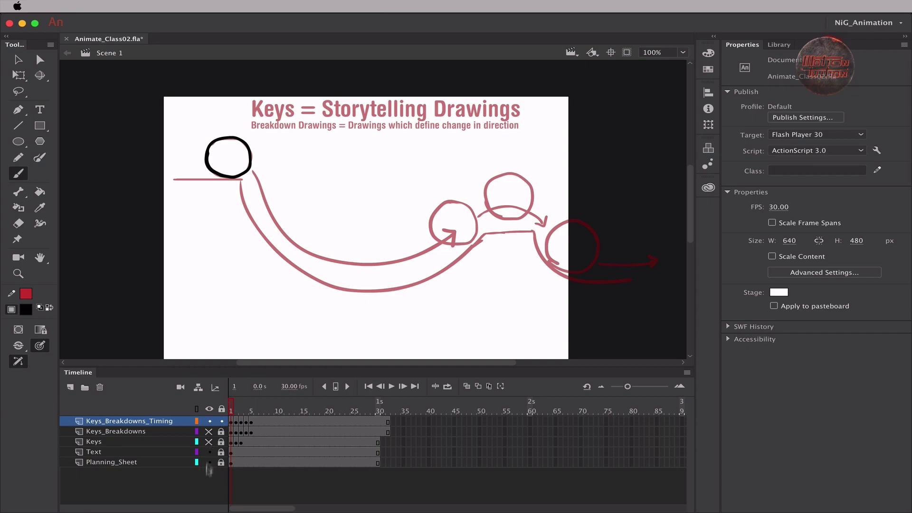
left_click(210, 462)
left_click(210, 451)
Step: Extend the first ball pose on the Keys_Breakdowns_Timing layer to a two-frame hold
left_click_drag(232, 405, 232, 414)
left_click(231, 419)
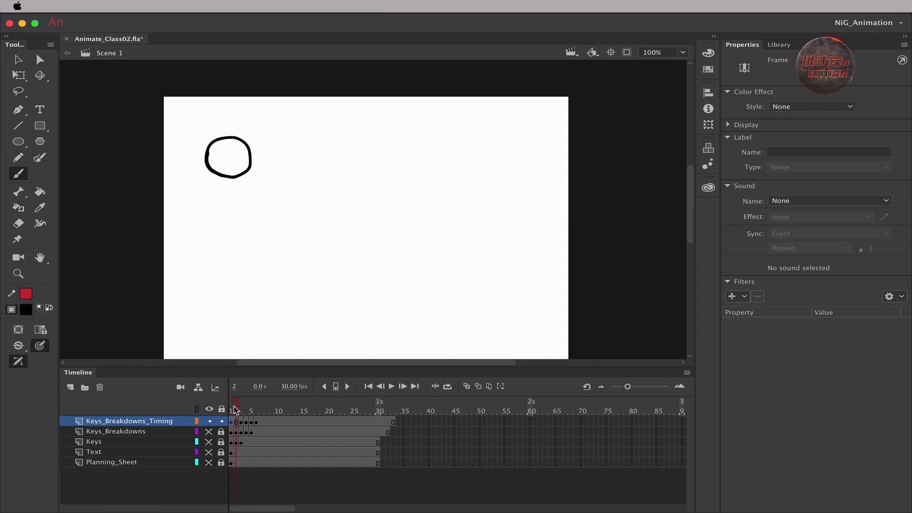
key("period")
key("period")
key("comma")
key("F5")
key("comma")
key("shift+F5")
key("period")
key("period")
key("period")
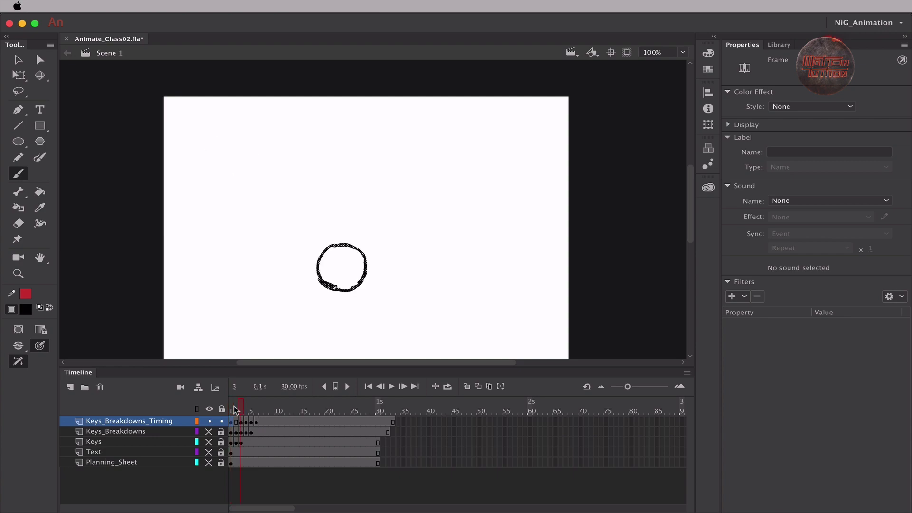
key("comma")
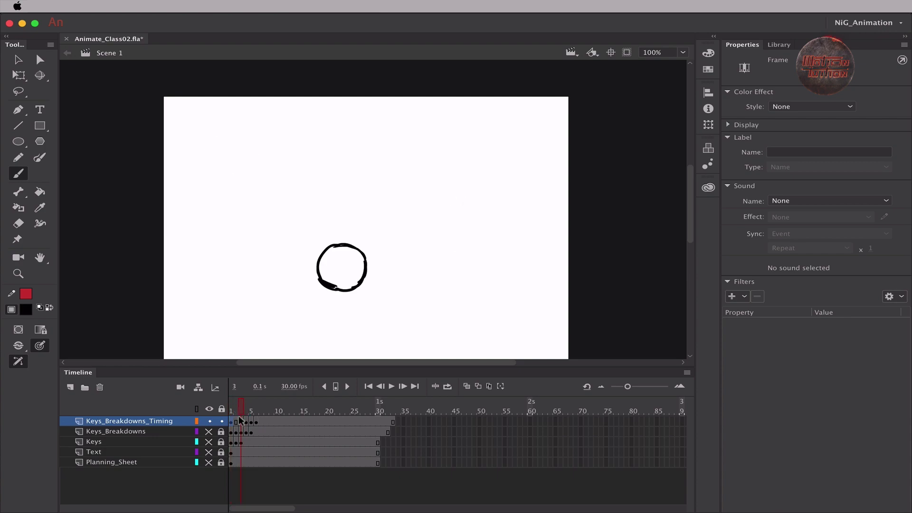
Step: Extend the second, third and fourth poses to two frames each and play the timing from frame 1
left_click(242, 422)
left_click_drag(248, 422, 252, 425)
left_click(262, 421)
key("F5")
left_click(233, 408)
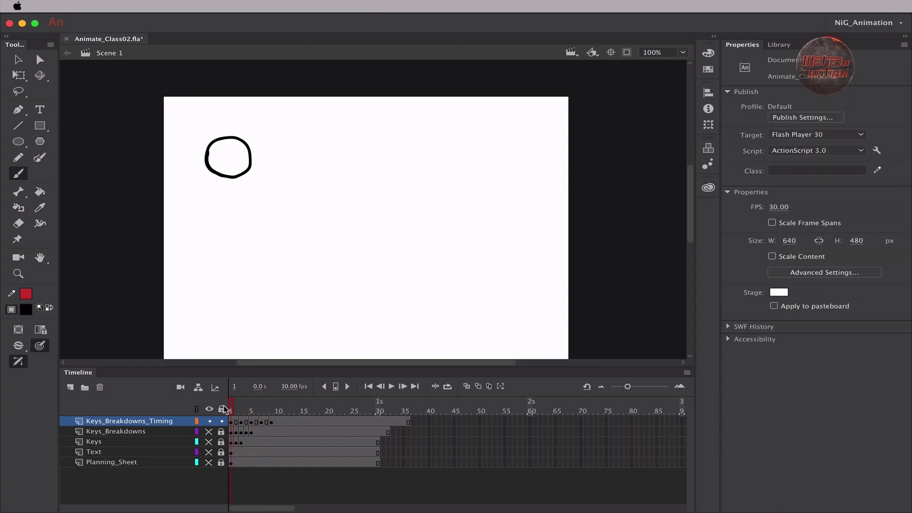
key("Return")
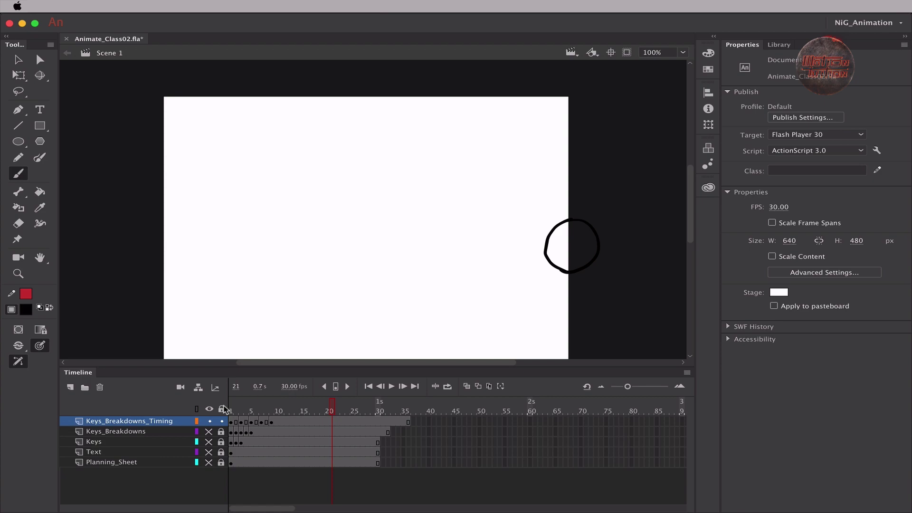
key("Return")
key("Return")
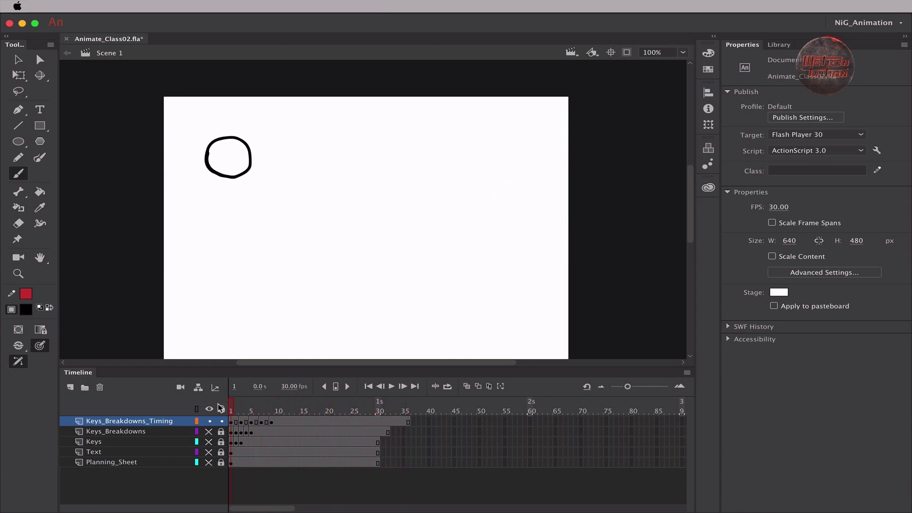
Step: Extend the first four poses on the Keys_Breakdowns_Timing layer to four frames each and play the animation from frame 1
left_click(236, 421)
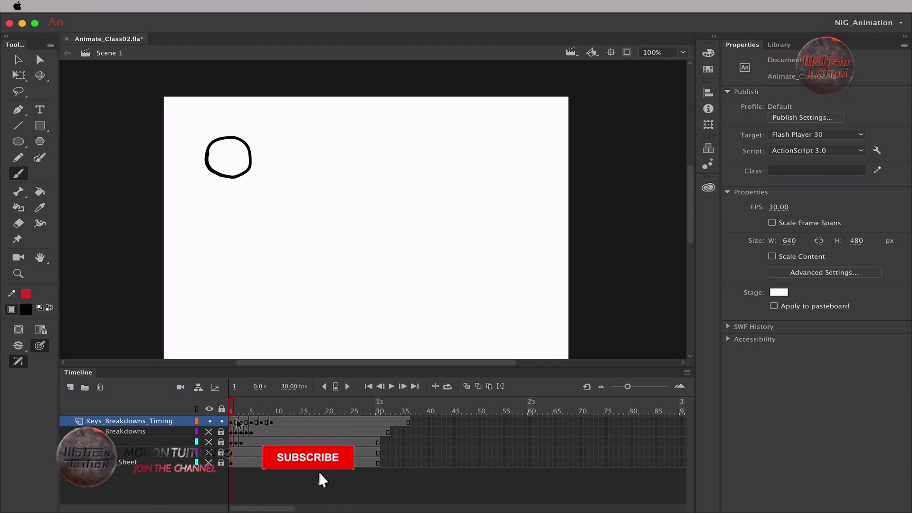
key("F5")
key("F5")
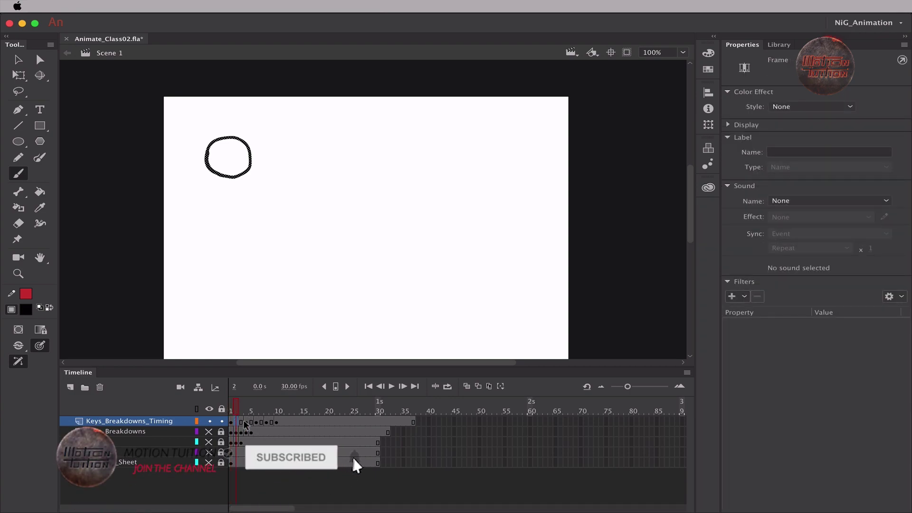
left_click(256, 422)
key("F5")
key("F5")
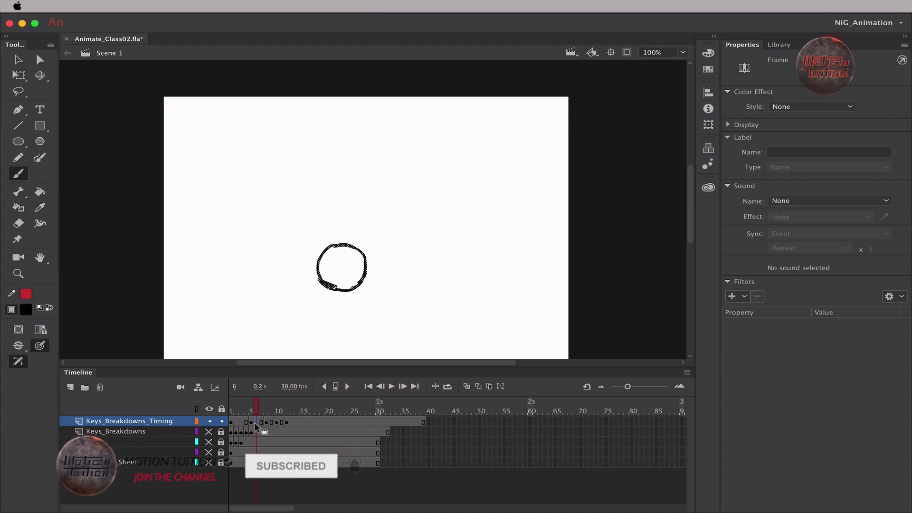
left_click(272, 422)
key("F5")
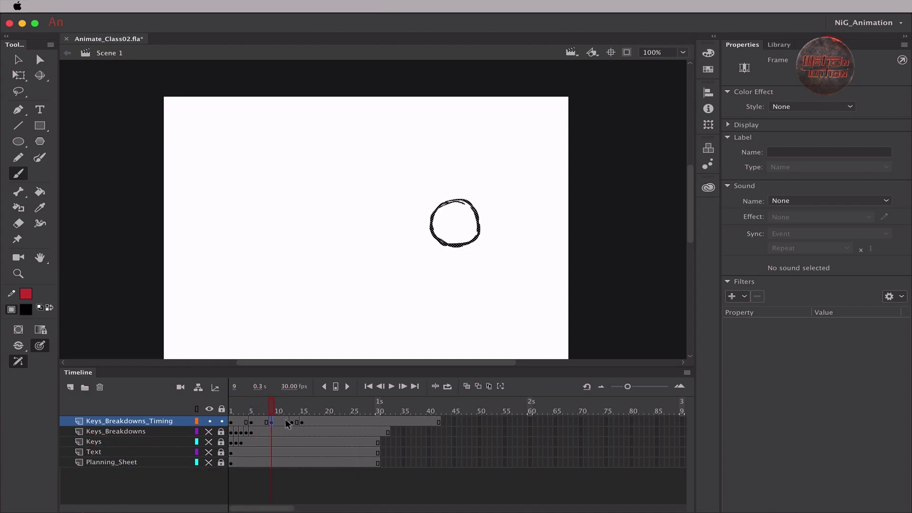
left_click(293, 420)
key("F5")
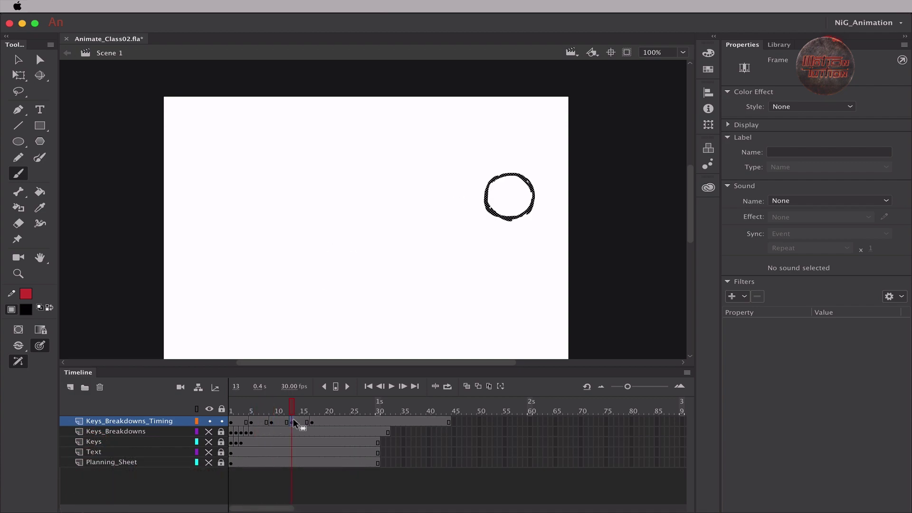
key("shift+comma")
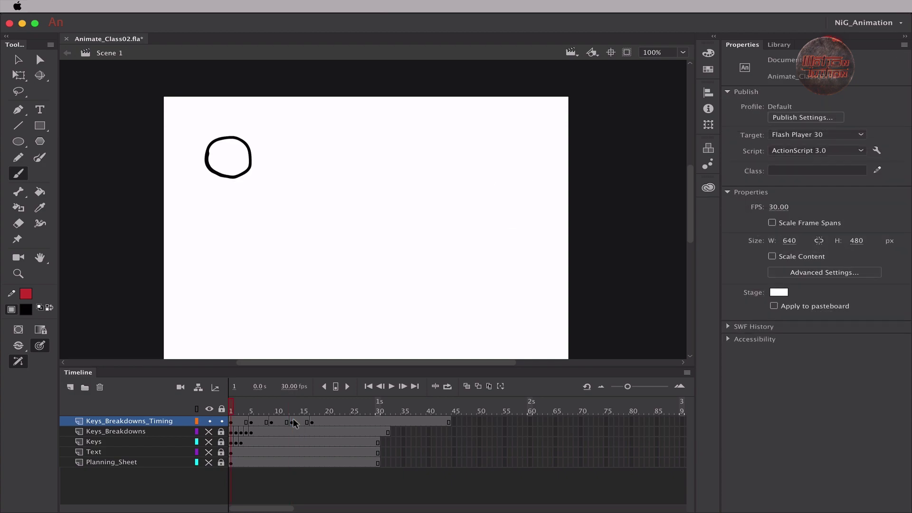
key("Return")
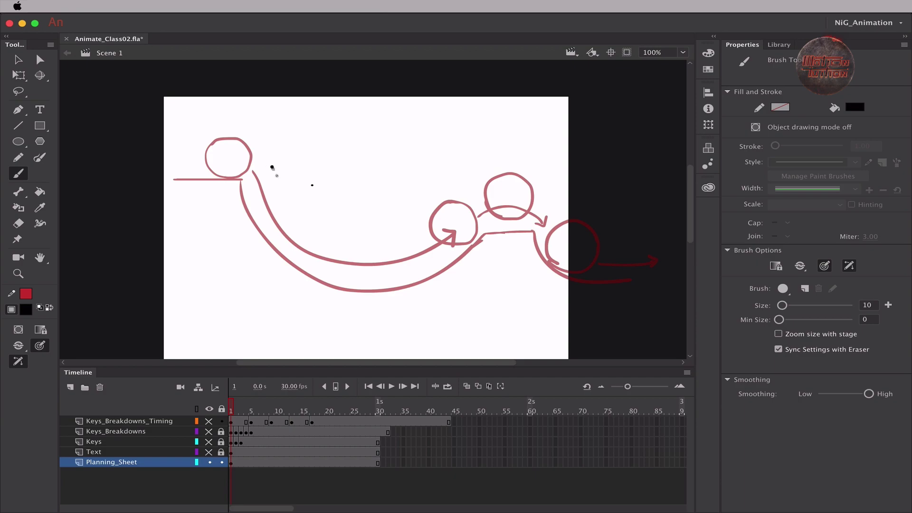
Step: Draw black end-capped arcs on the Planning_Sheet layer, one above the long dip and one above the hop over the small ledge
mouse_move(272, 167)
left_mouse_down()
mouse_move(339, 234)
mouse_move(424, 227)
left_mouse_up()
left_click_drag(278, 162, 265, 172)
left_click_drag(415, 219, 422, 238)
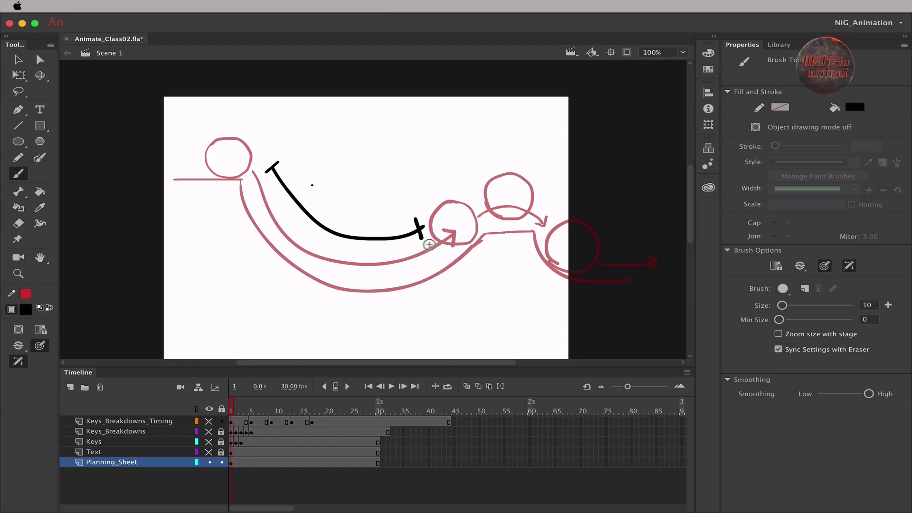
left_click_drag(444, 232, 454, 243)
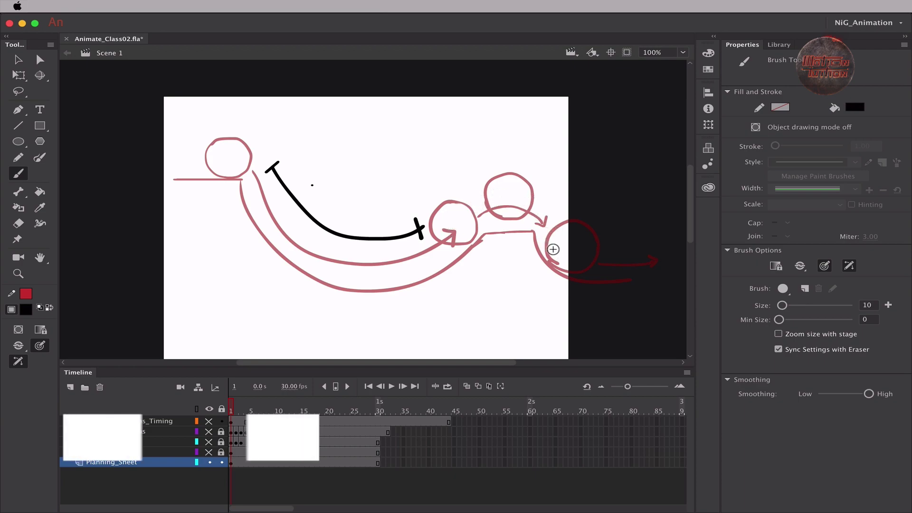
mouse_move(452, 178)
left_mouse_down()
mouse_move(473, 165)
mouse_move(519, 163)
mouse_move(556, 187)
mouse_move(462, 186)
left_mouse_up()
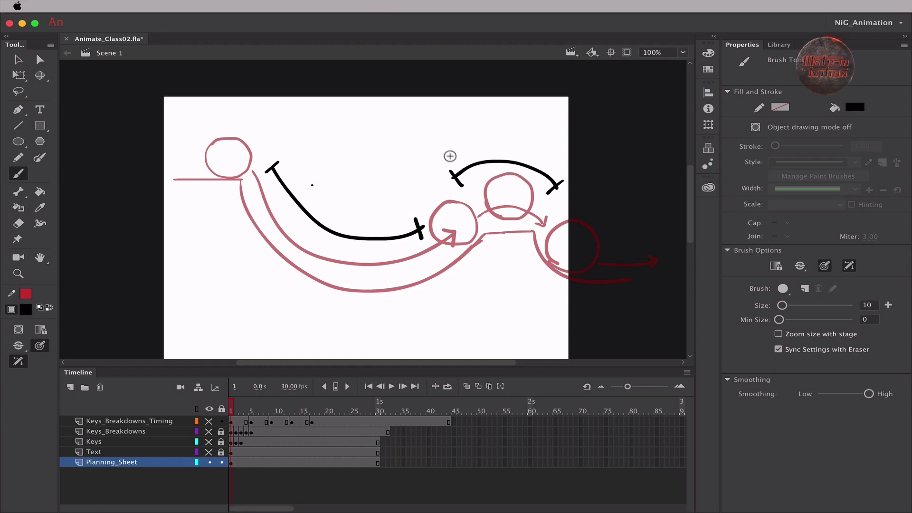
Step: Extend the first and second poses on the Keys_Breakdowns_Timing layer to five frames each and scrub through them
left_click(240, 422)
key("F5")
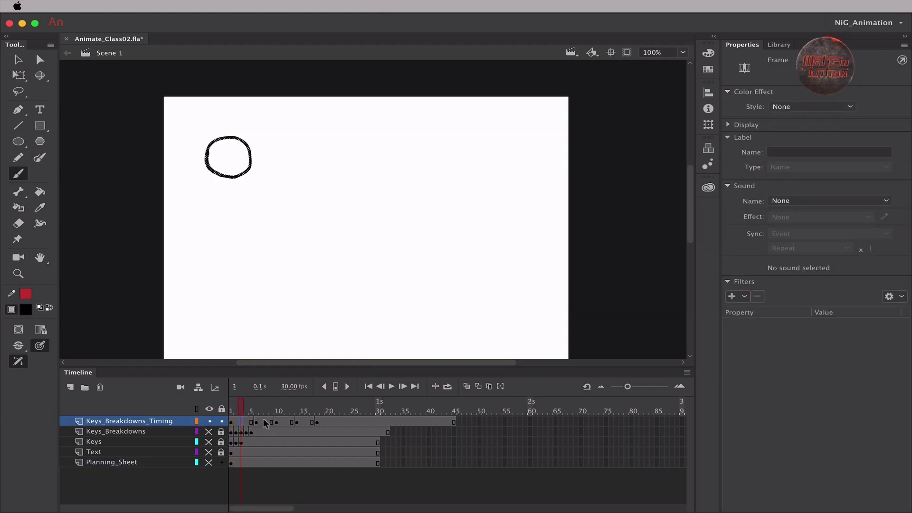
left_click(265, 423)
key("F5")
left_click(239, 409)
left_click_drag(239, 408, 293, 421)
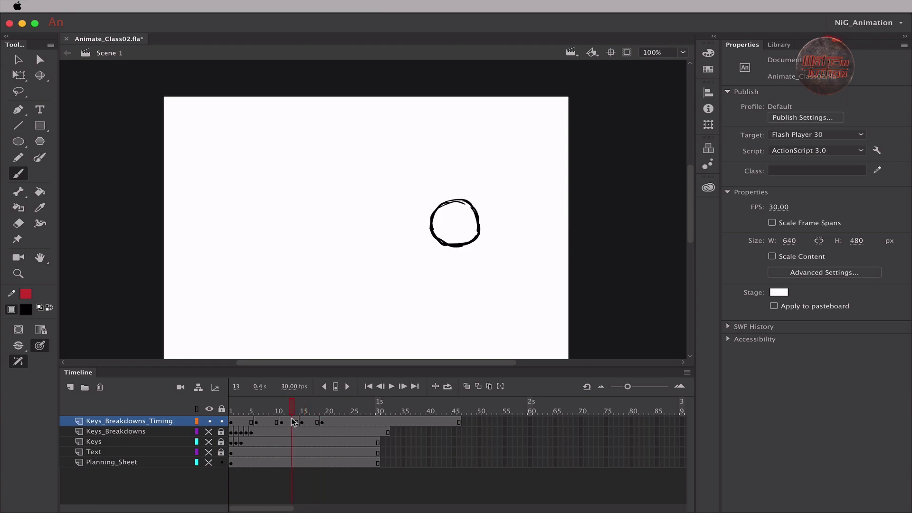
Step: Shorten the third and fourth poses on the Keys_Breakdowns_Timing layer to two frames each
left_click(289, 420)
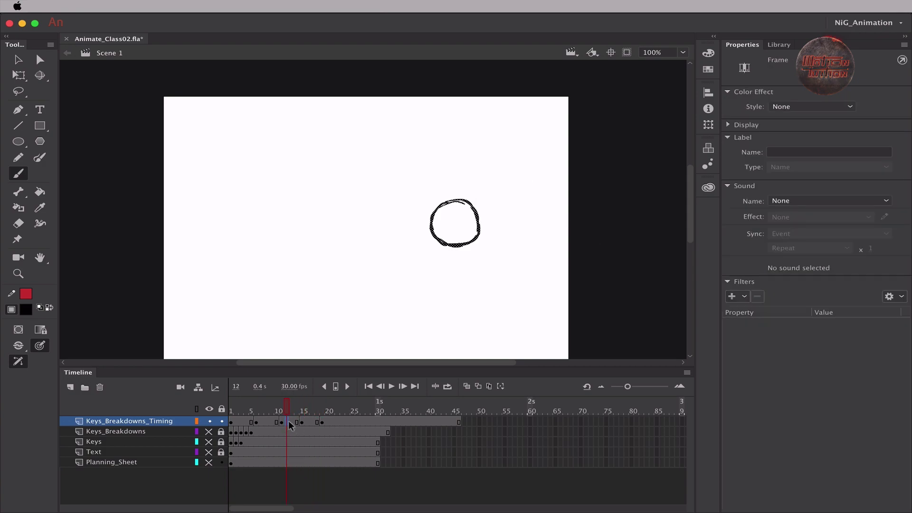
key("F5")
key("shift+F5")
left_click(297, 421)
key("shift+F5")
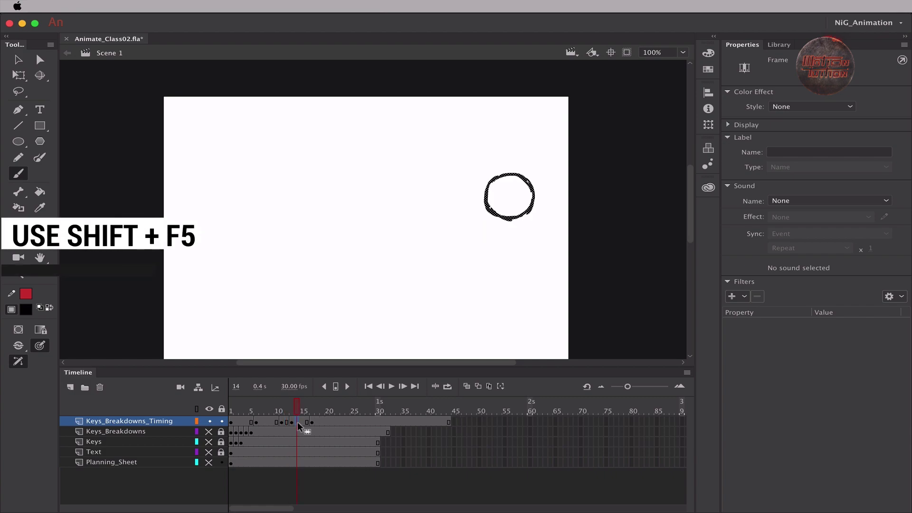
key("shift+F5")
Step: Play the revised timing from frame 1 and scrub back from the third pose to the first to check the holds
left_click_drag(298, 411, 230, 411)
key("Return")
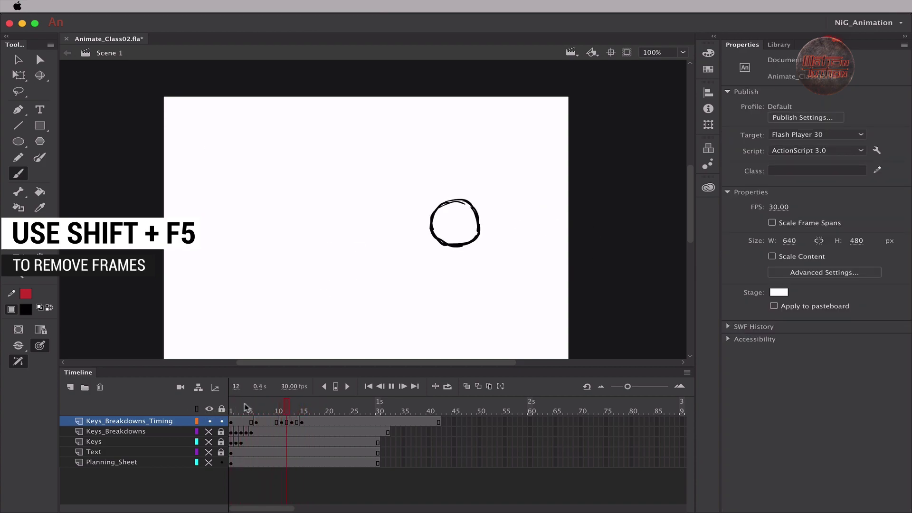
left_click(287, 411)
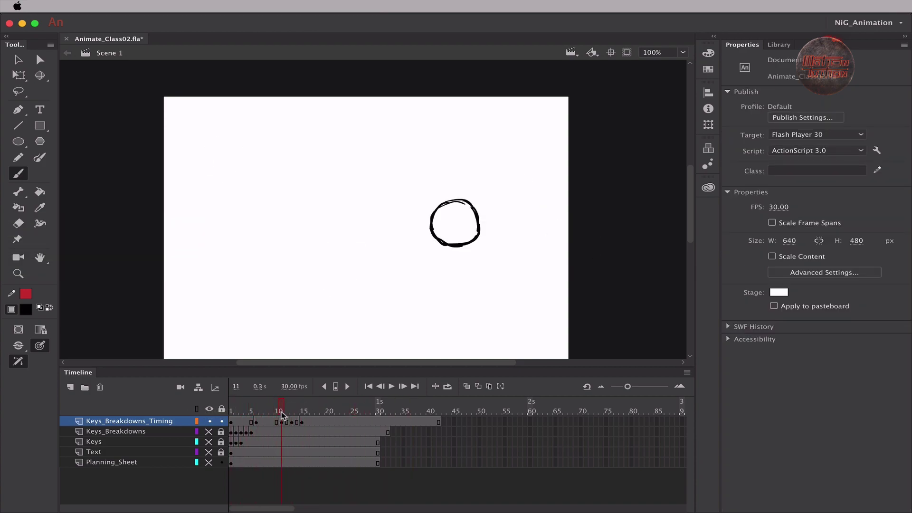
left_click(281, 411)
left_click_drag(282, 413, 285, 415)
left_click(287, 422)
left_click_drag(288, 411, 242, 409)
left_click(241, 422)
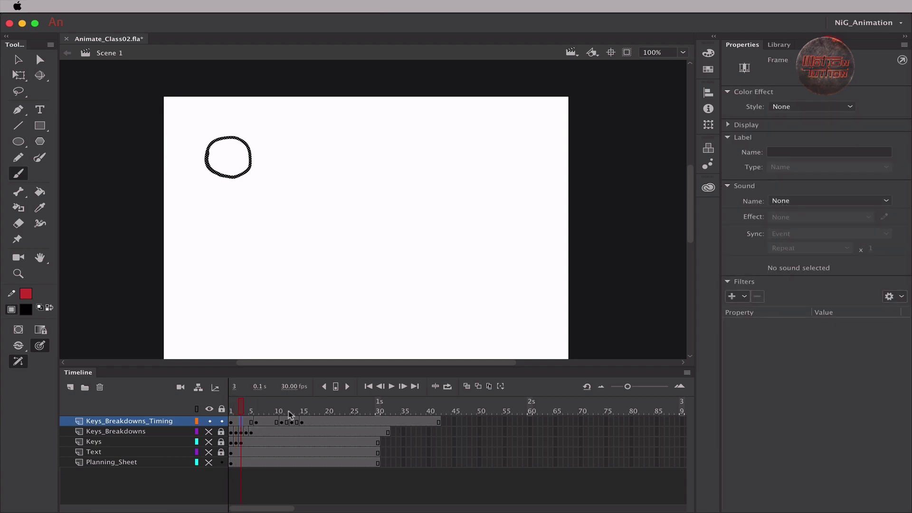
Step: Turn on onion skinning, insert a blank keyframe at frame 3 of Keys_Breakdowns_Timing, and show the Planning_Sheet layer
left_click(214, 403)
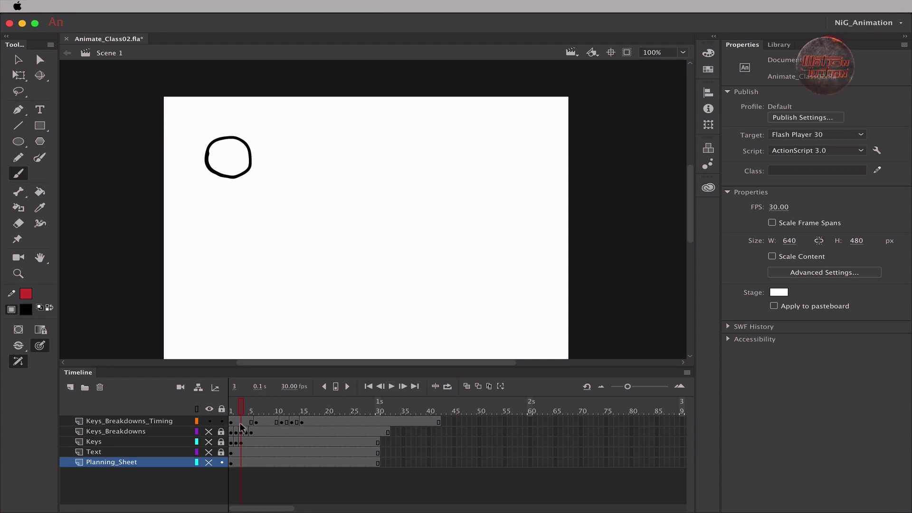
left_click(466, 387)
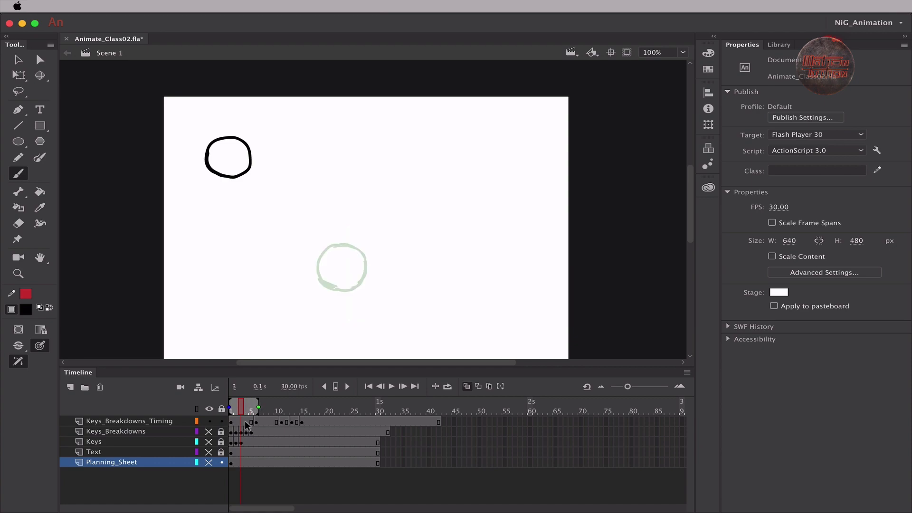
left_click(241, 422)
key("F7")
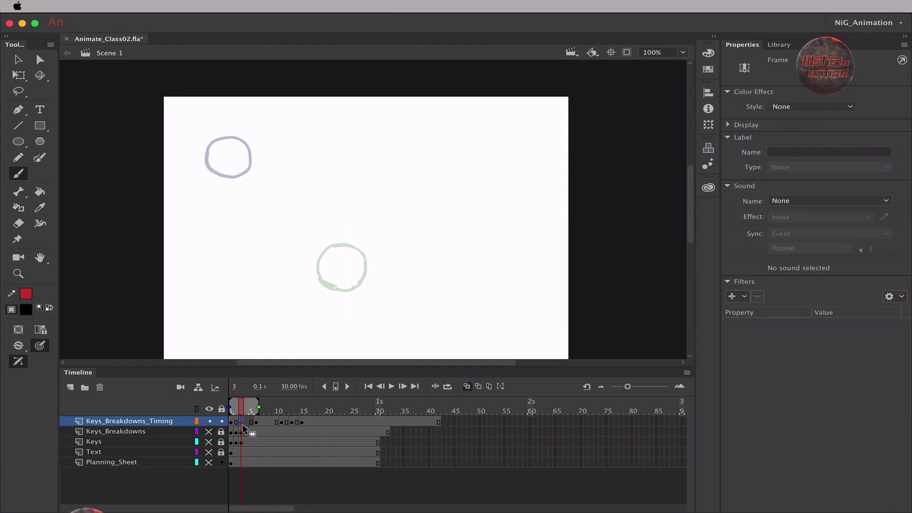
left_click(208, 463)
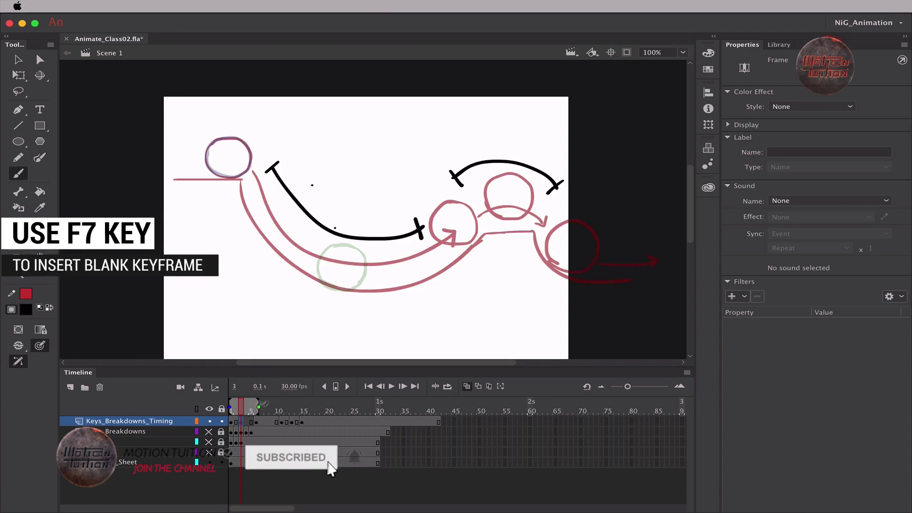
Step: Draw black inbetween balls partway down the slope on frame 3 and just off the starting ledge on frame 2
mouse_move(290, 203)
left_mouse_down()
mouse_move(280, 240)
mouse_move(292, 204)
left_mouse_up()
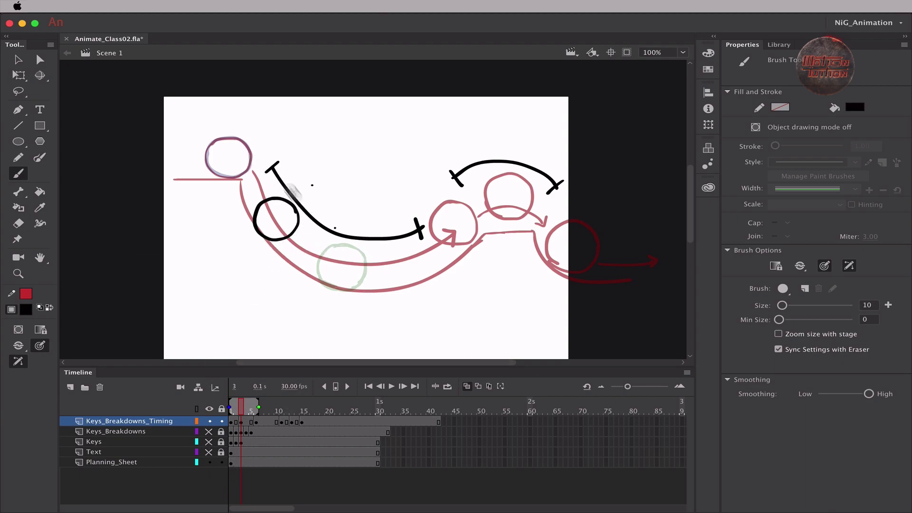
key("comma")
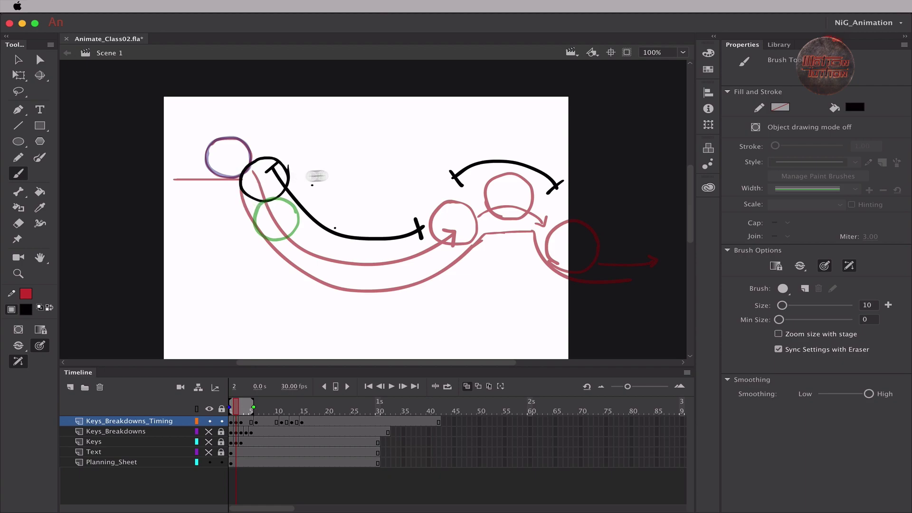
mouse_move(239, 409)
left_mouse_down()
mouse_move(248, 409)
mouse_move(231, 409)
left_mouse_up()
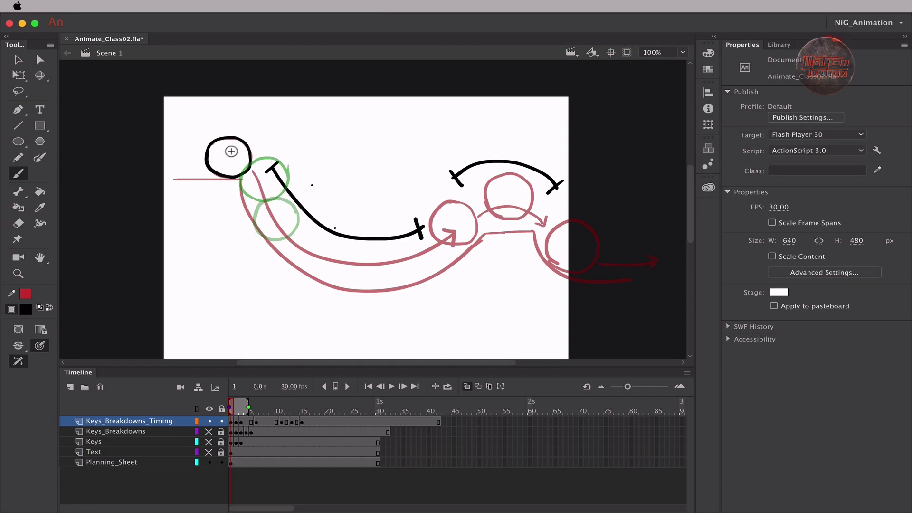
Step: Move the two inbetween keyframes at frames 2 and 3 of Keys_Breakdowns_Timing to frames 4 and 5
left_click(241, 422)
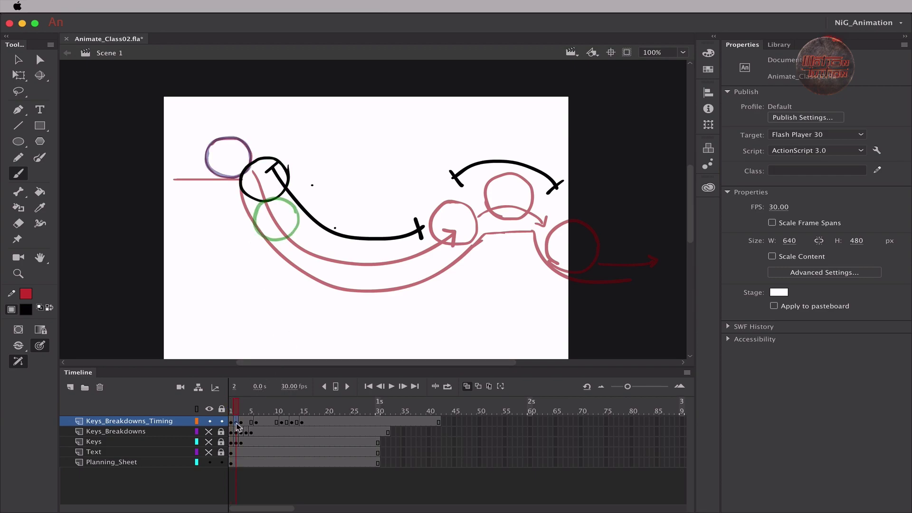
left_click(240, 422)
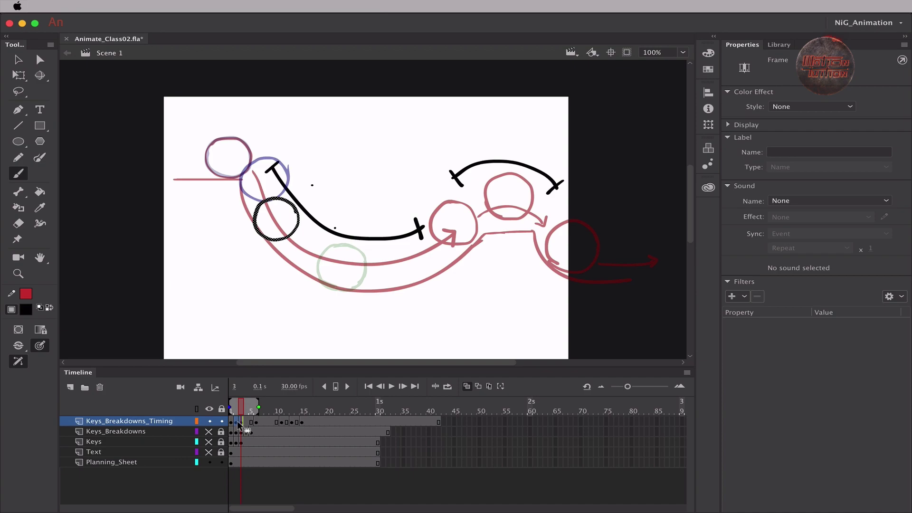
left_click(247, 408)
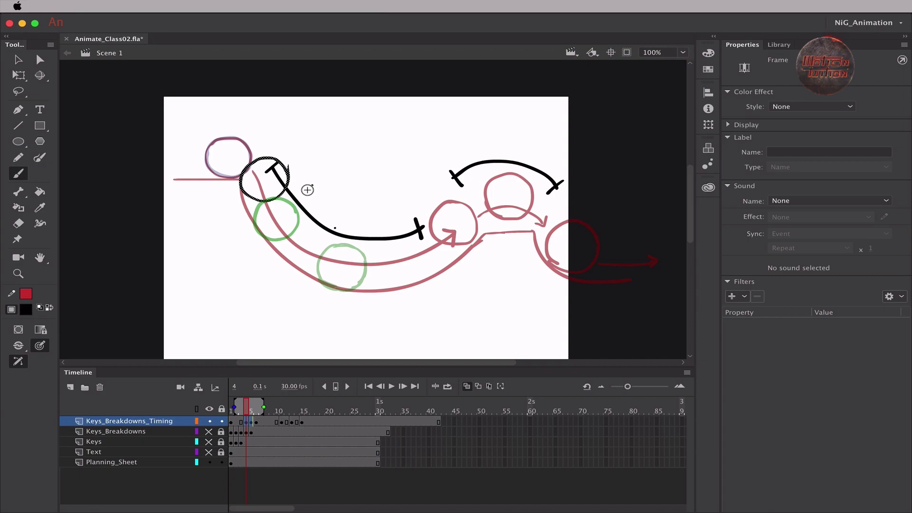
Step: Go to frame 2 of Keys_Breakdowns_Timing, adjust the onion skin range around it, and undo the stray brush stroke on the starting ball
left_click(237, 422)
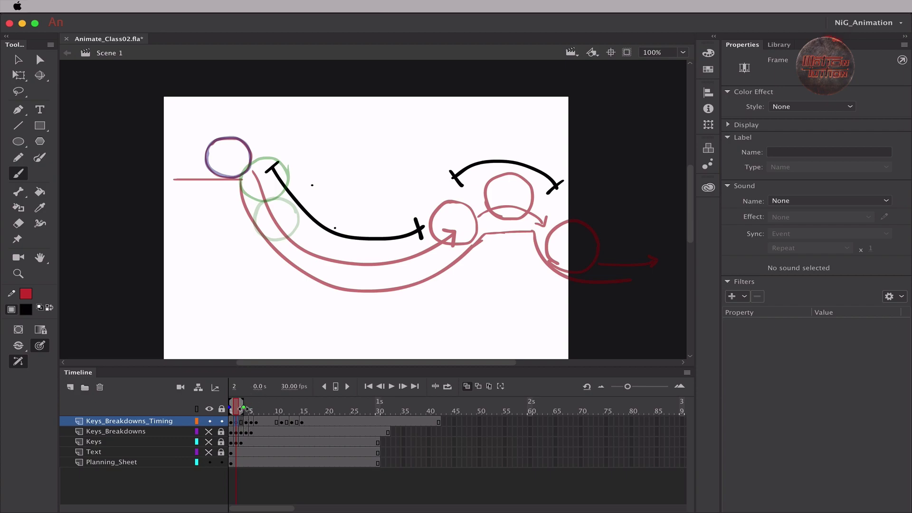
left_click_drag(245, 409, 244, 409)
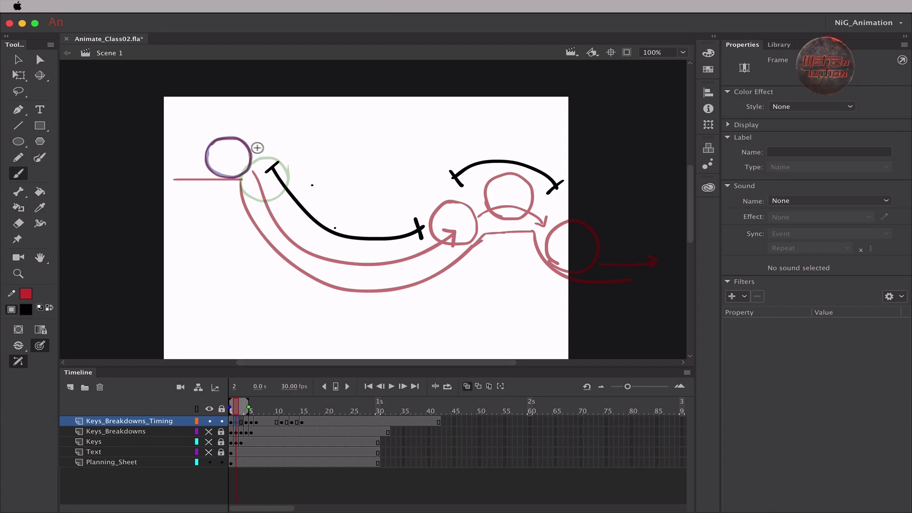
left_click_drag(232, 161, 232, 168)
key("super+z")
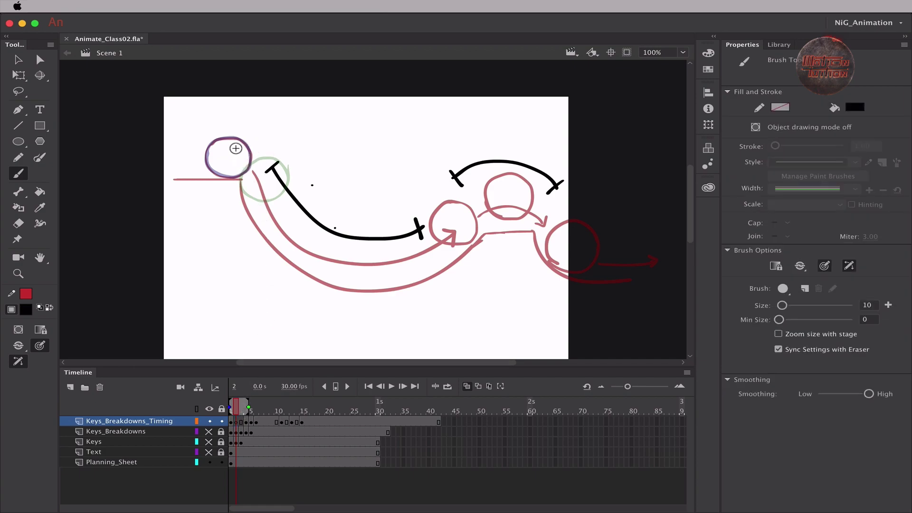
Step: Draw a black inbetween ball close to the starting pose, shift its keyframe to frame 3, and draw another on a blank keyframe at frame 2
left_click_drag(229, 157, 234, 143)
left_click(237, 422)
left_click_drag(237, 422, 242, 422)
left_click(236, 422)
key("F7")
mouse_move(226, 143)
left_mouse_down()
mouse_move(221, 170)
mouse_move(218, 147)
mouse_move(237, 137)
left_mouse_up()
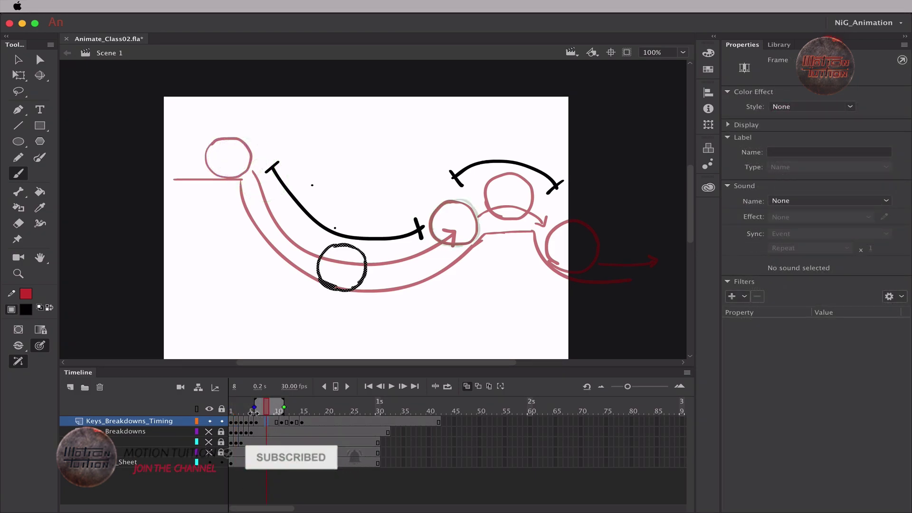
Step: Draw a black inbetween ball between the valley and the right-hand rise on a blank keyframe at frame 8, and move that keyframe to frame 7
key("F7")
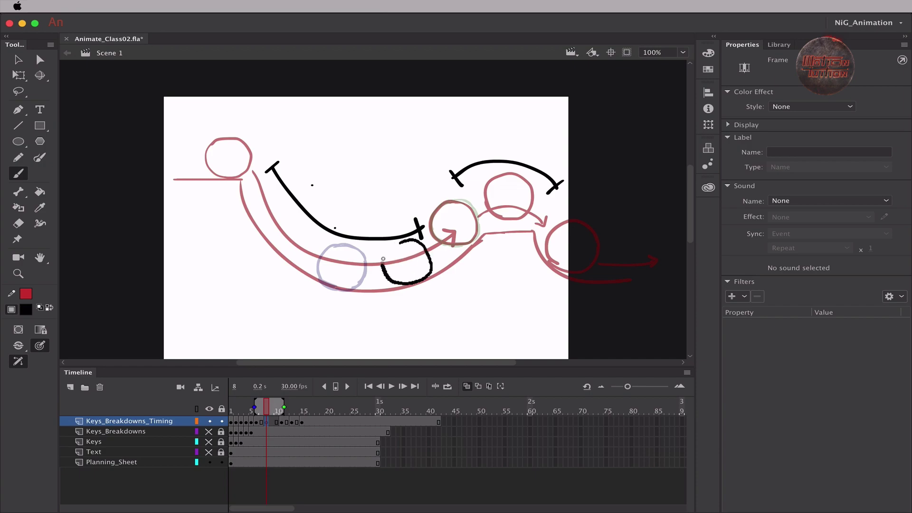
key("b")
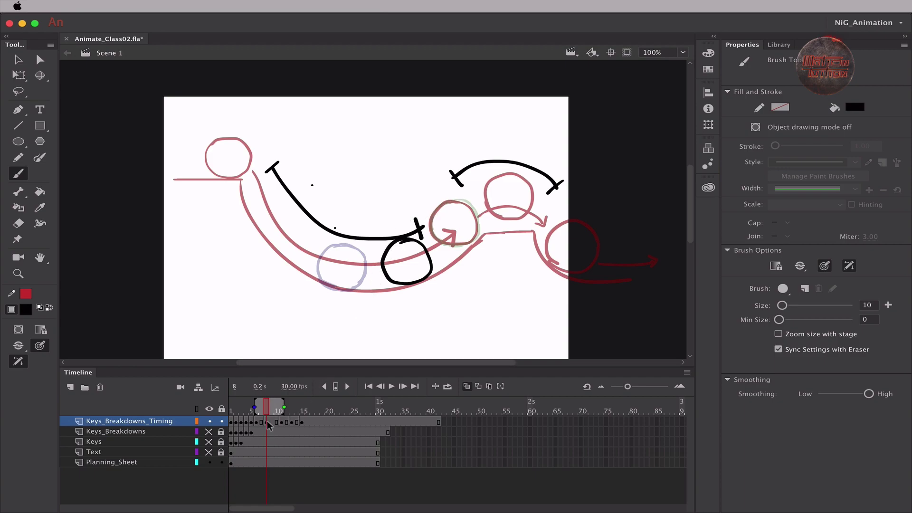
left_click(265, 422)
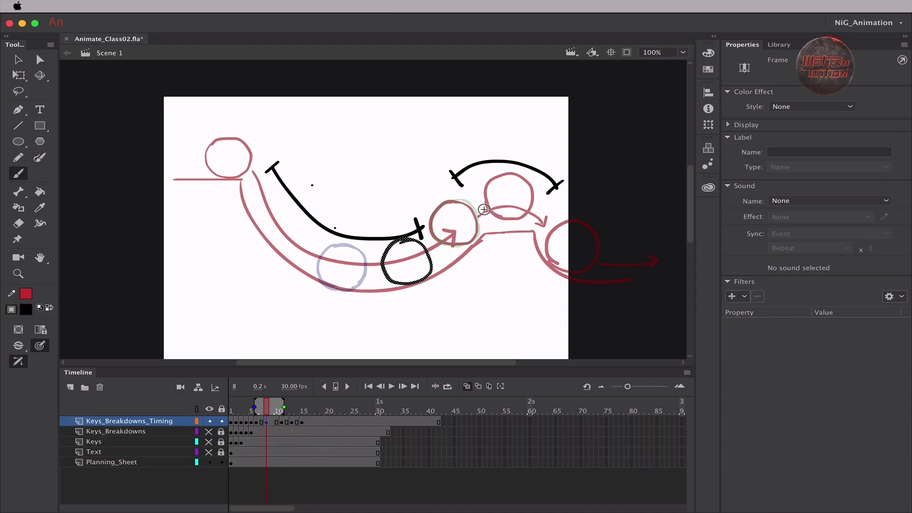
left_click_drag(266, 422, 261, 422)
Step: Insert a blank keyframe at frame 9 of Keys_Breakdowns_Timing and draw a black inbetween ball leaving the right-hand rise
left_click(268, 420)
left_click(270, 423)
key("F7")
mouse_move(483, 185)
left_mouse_down()
mouse_move(502, 194)
mouse_move(507, 211)
mouse_move(482, 232)
mouse_move(456, 214)
mouse_move(491, 187)
left_mouse_up()
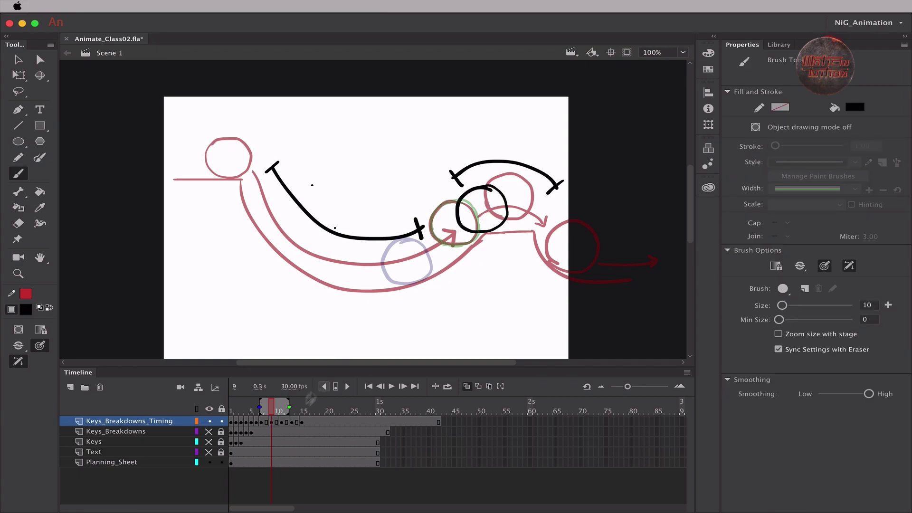
Step: Nudge the new inbetween ball slightly upward, shift it to frame 8, and leave frame 9 as a blank keyframe
left_click(267, 422)
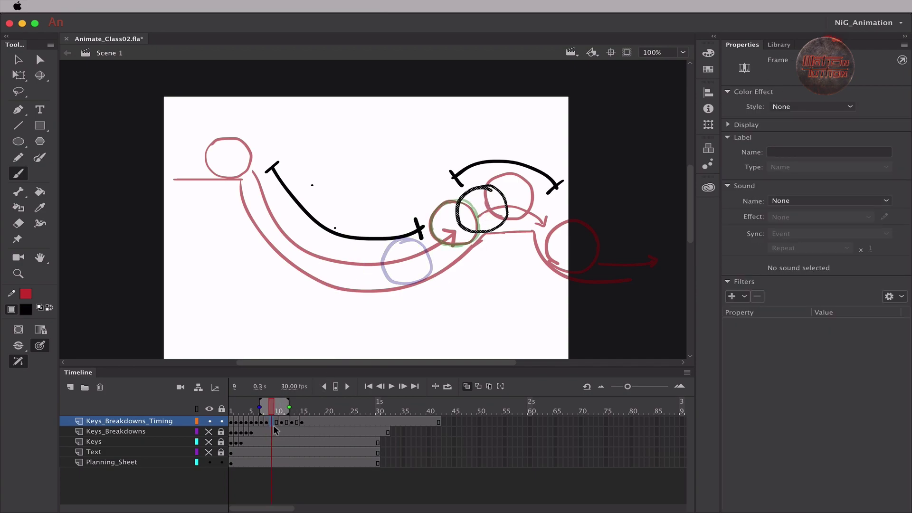
key("F7")
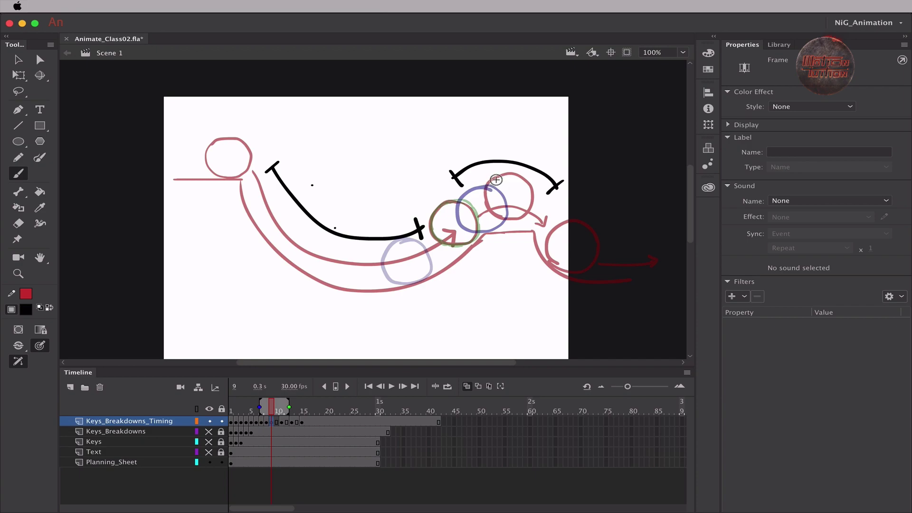
key("super+shift+v")
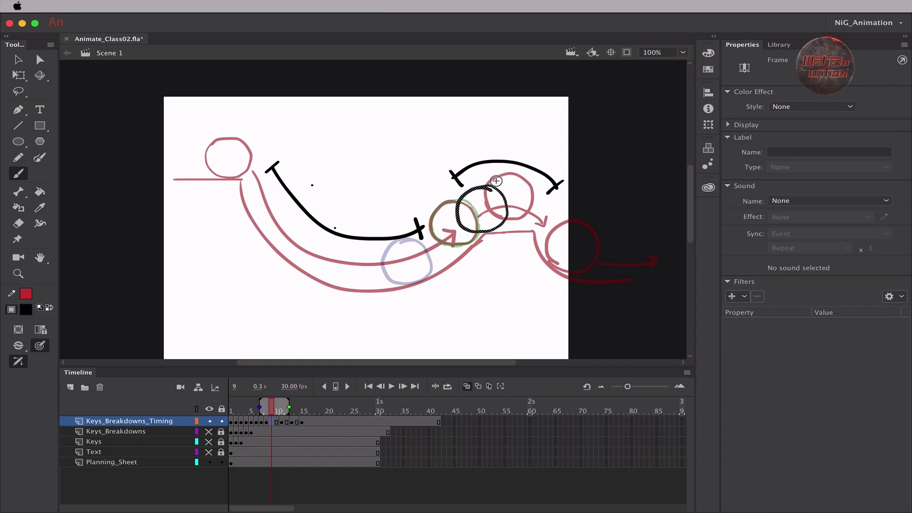
key("shift+Up")
key("Up")
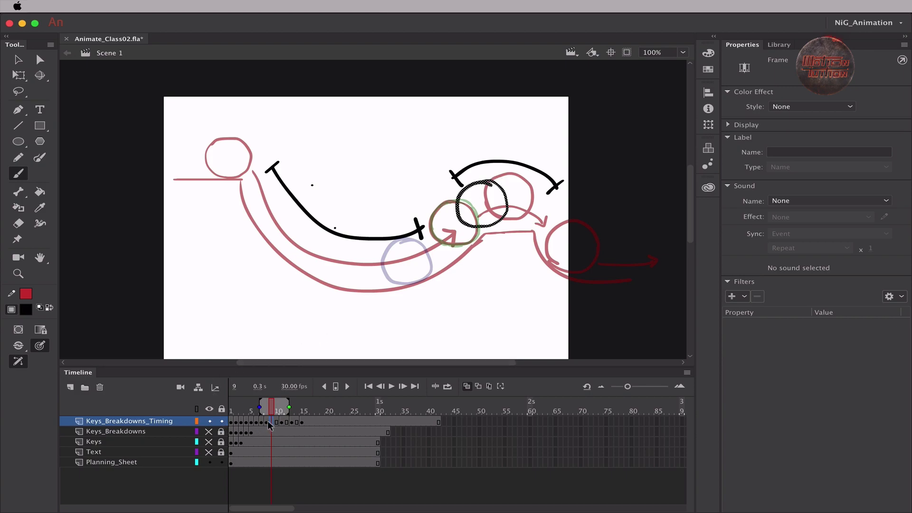
left_click(269, 424)
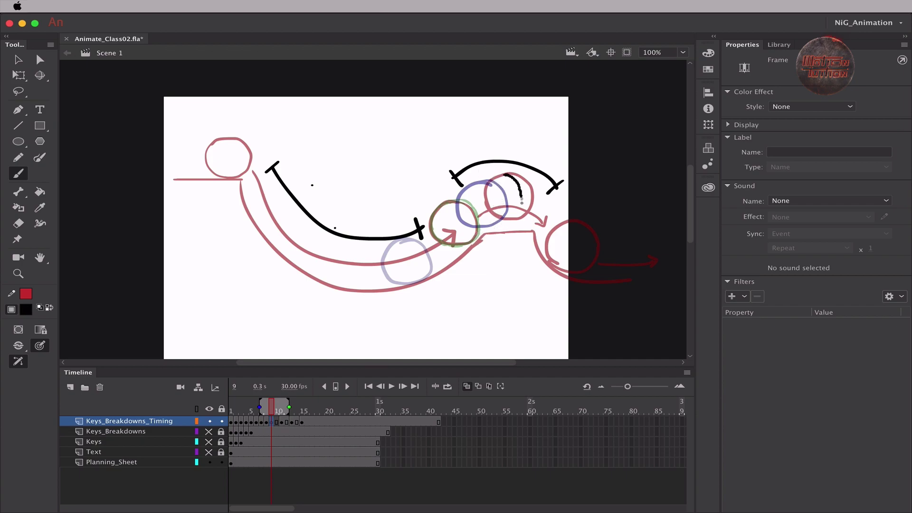
Step: Undo the rough strokes and redraw the black inbetween ball on frame 9 just before the top of the hop
key("super+z")
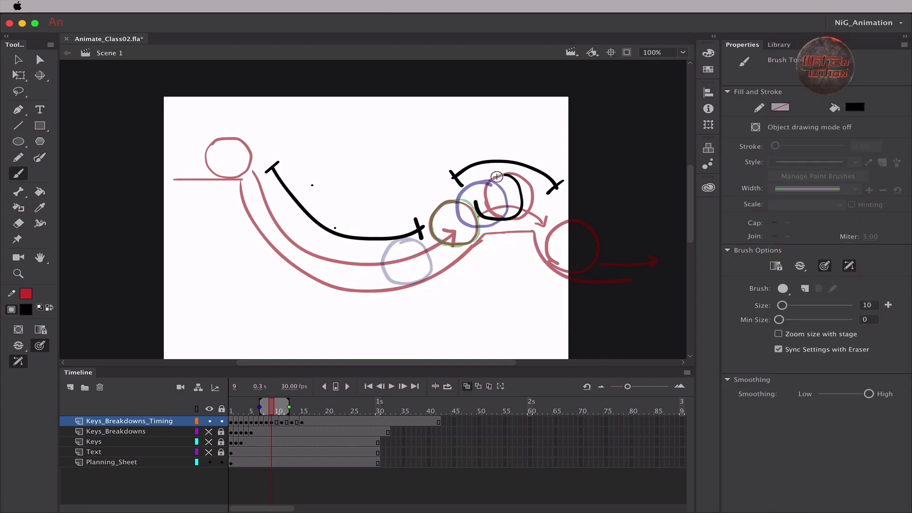
mouse_move(496, 174)
left_mouse_down()
mouse_move(485, 175)
mouse_move(478, 212)
left_mouse_up()
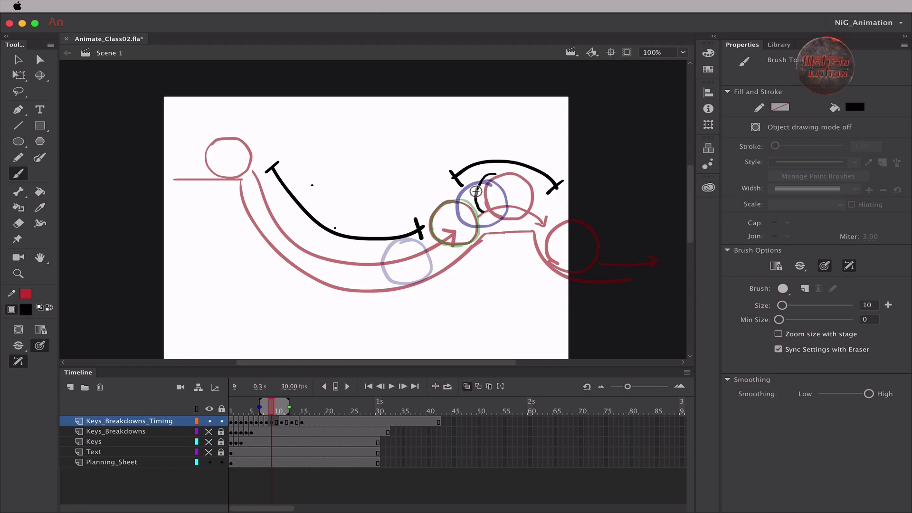
key("super+z")
mouse_move(472, 208)
left_mouse_down()
mouse_move(480, 183)
mouse_move(504, 176)
left_mouse_up()
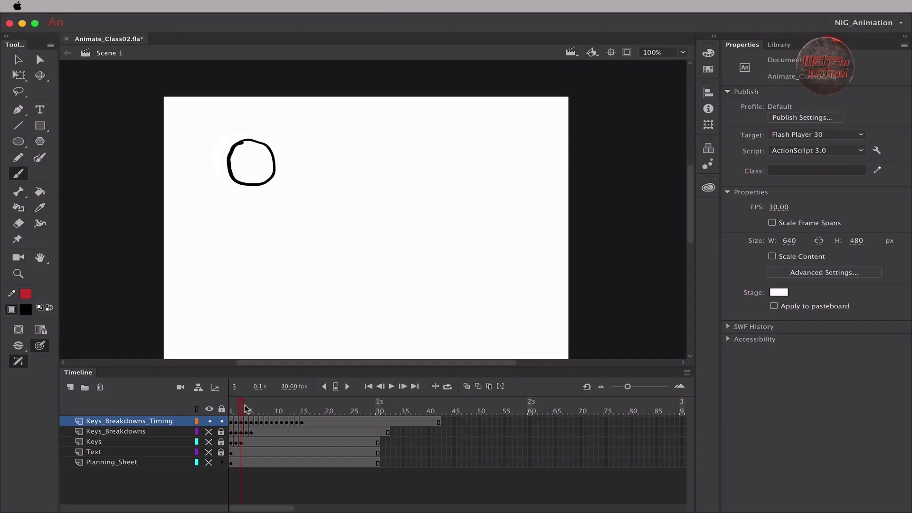
Step: Scrub from frame 3 to frame 12 and play the animation several times to check the inbetweened motion
left_click_drag(241, 409, 284, 409)
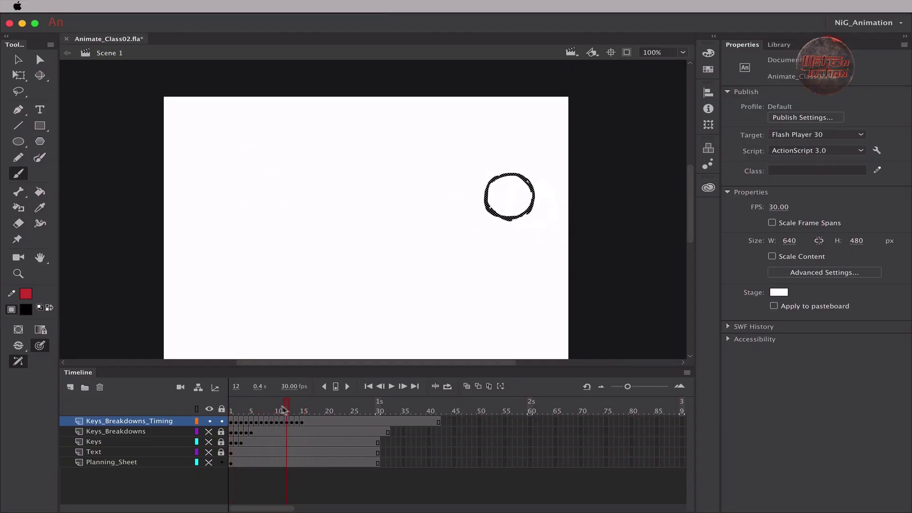
key("Return")
key("Return")
key("Return")
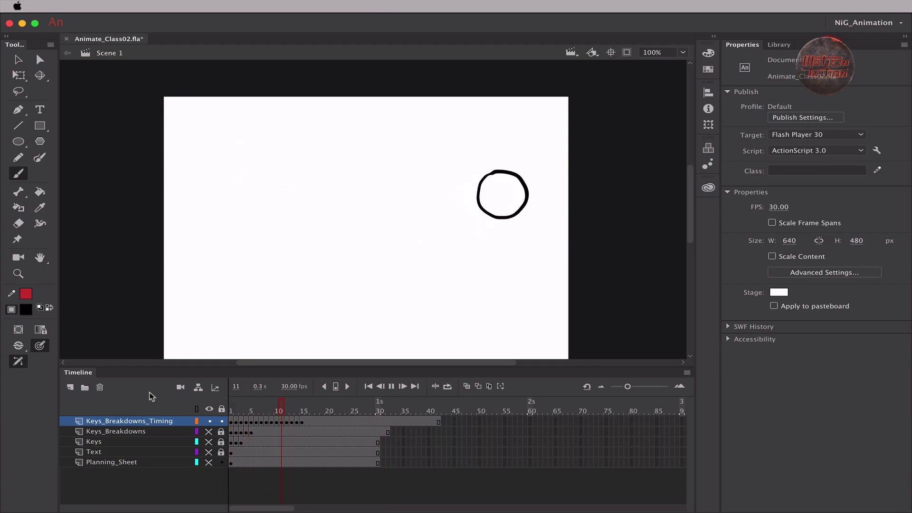
key("Return")
key("Return")
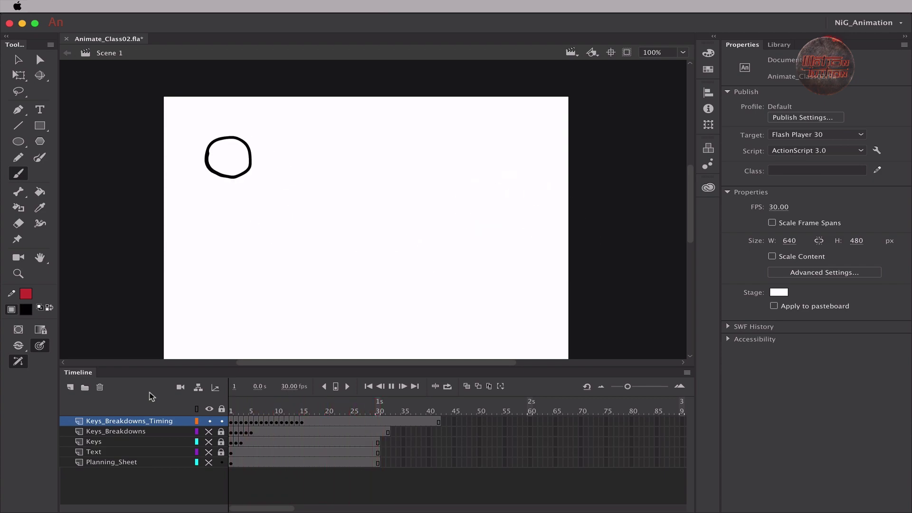
key("Return")
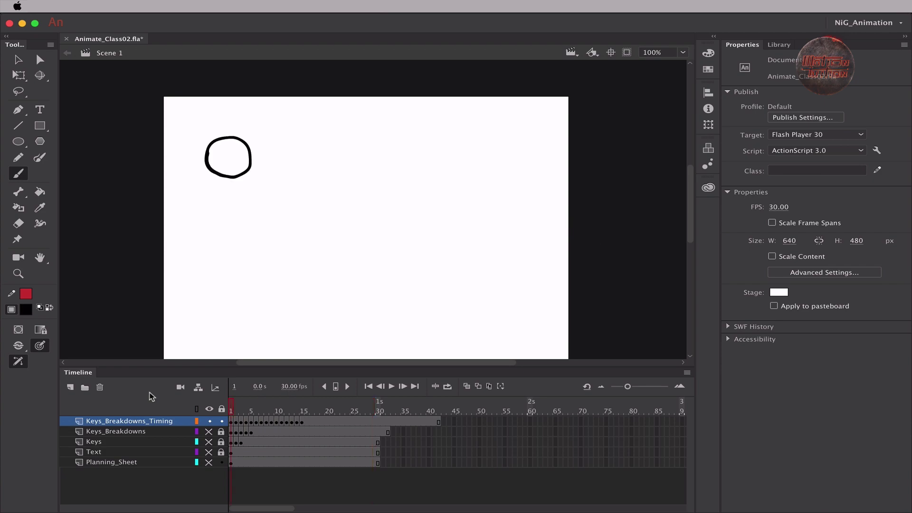